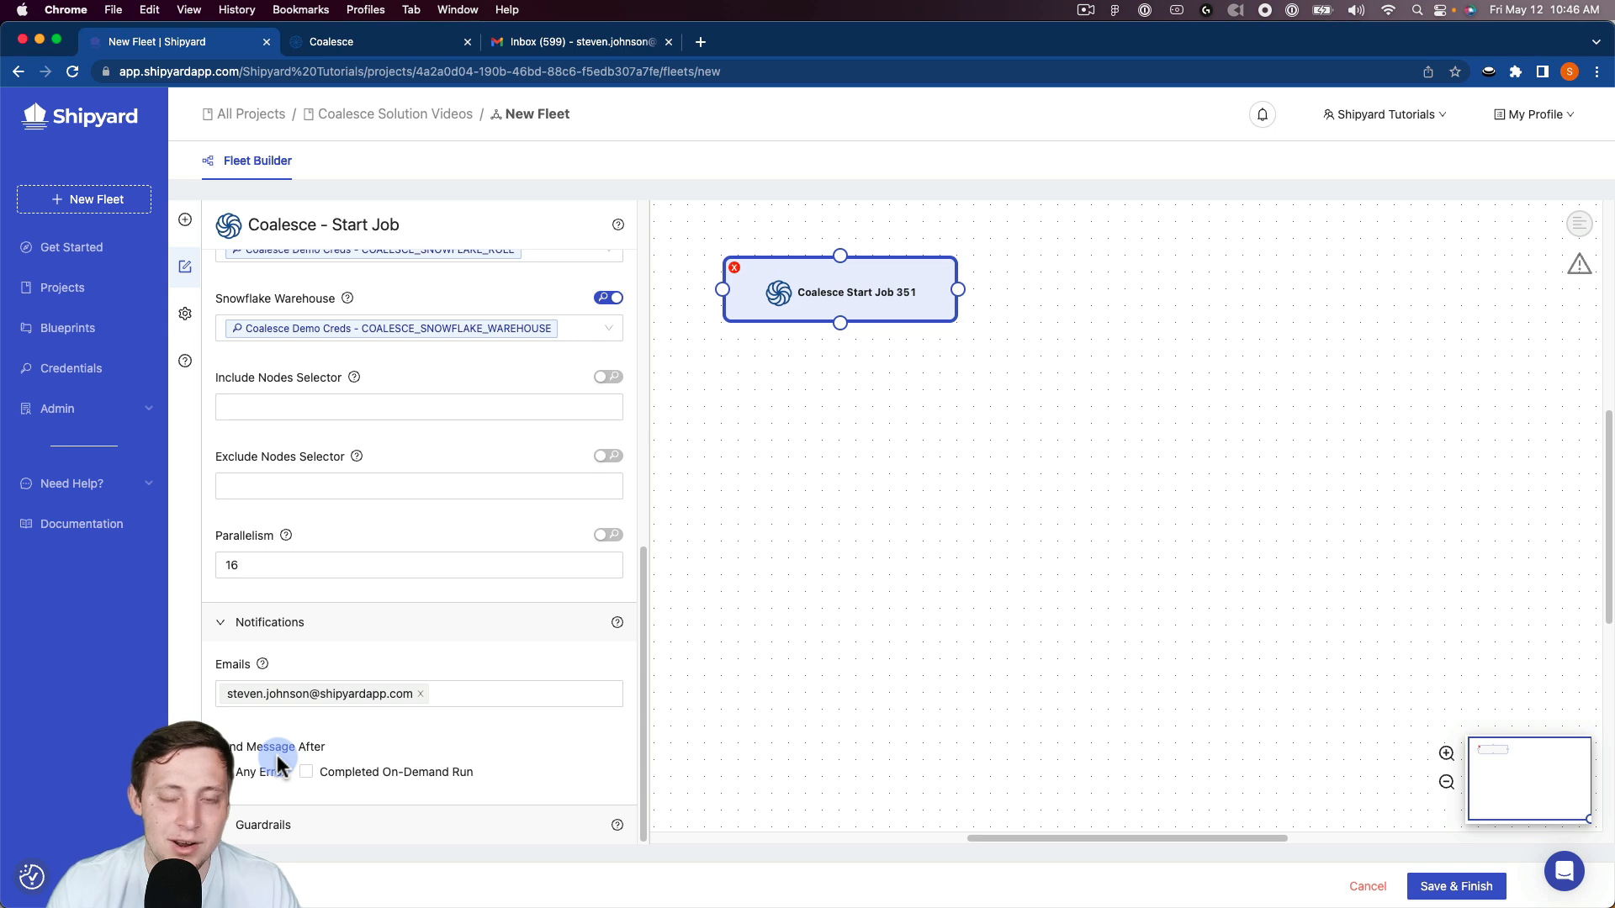
{"action": "scroll", "coordinate": [266, 792], "scroll_direction": "down", "scroll_amount": 2}
{"action": "scroll", "coordinate": [266, 792], "scroll_direction": "down", "scroll_amount": 4}
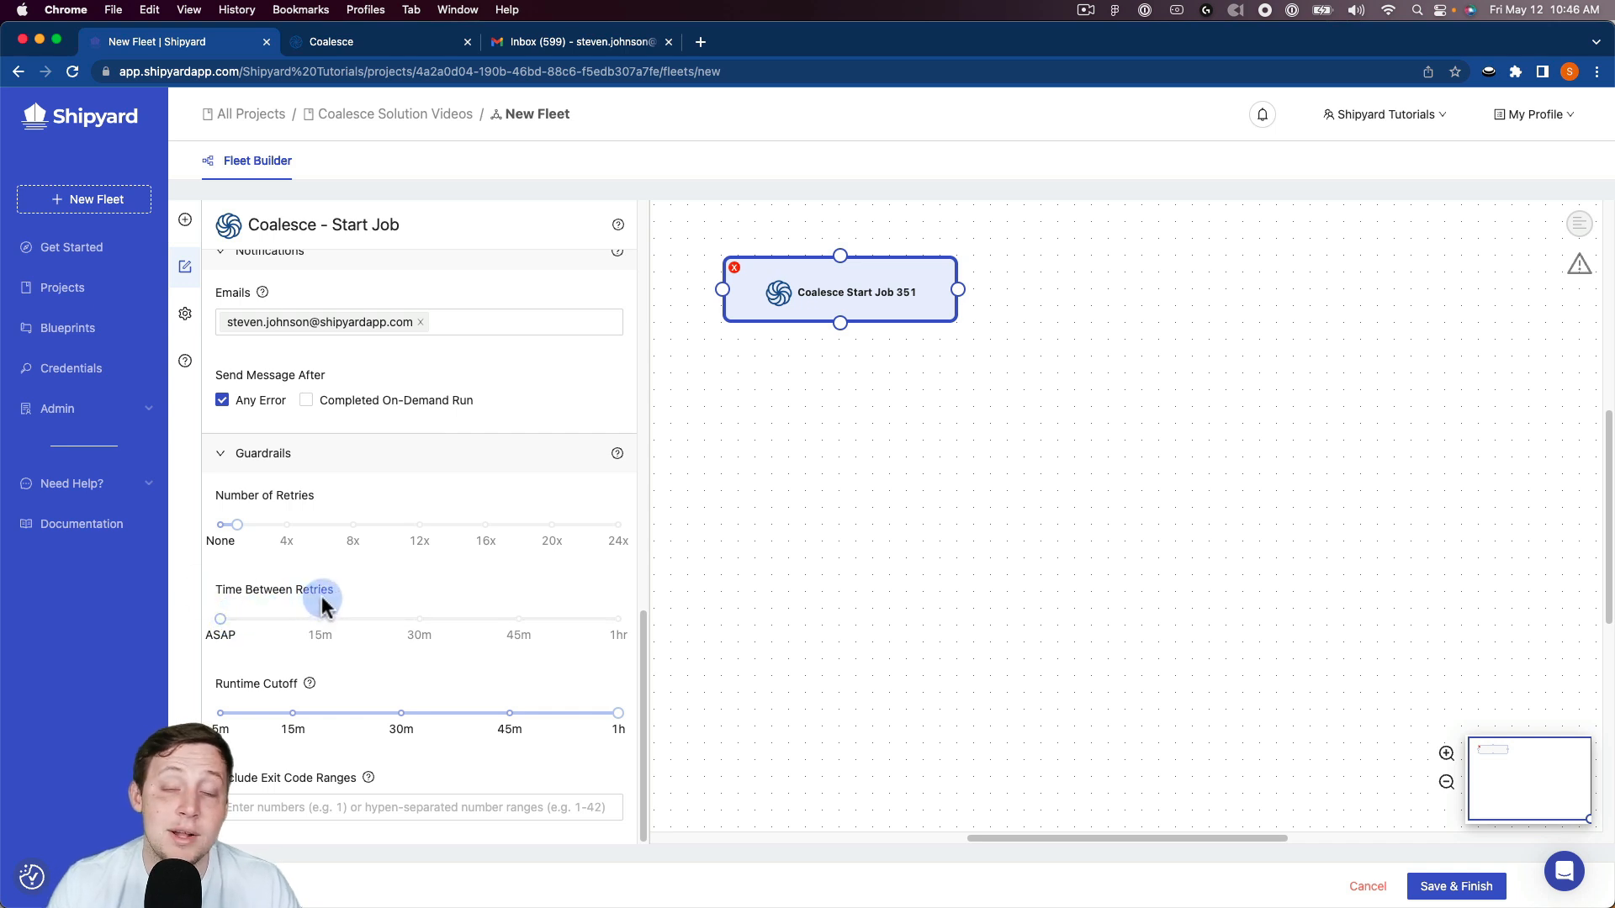
{"action": "scroll", "coordinate": [396, 502], "scroll_direction": "up", "scroll_amount": 15}
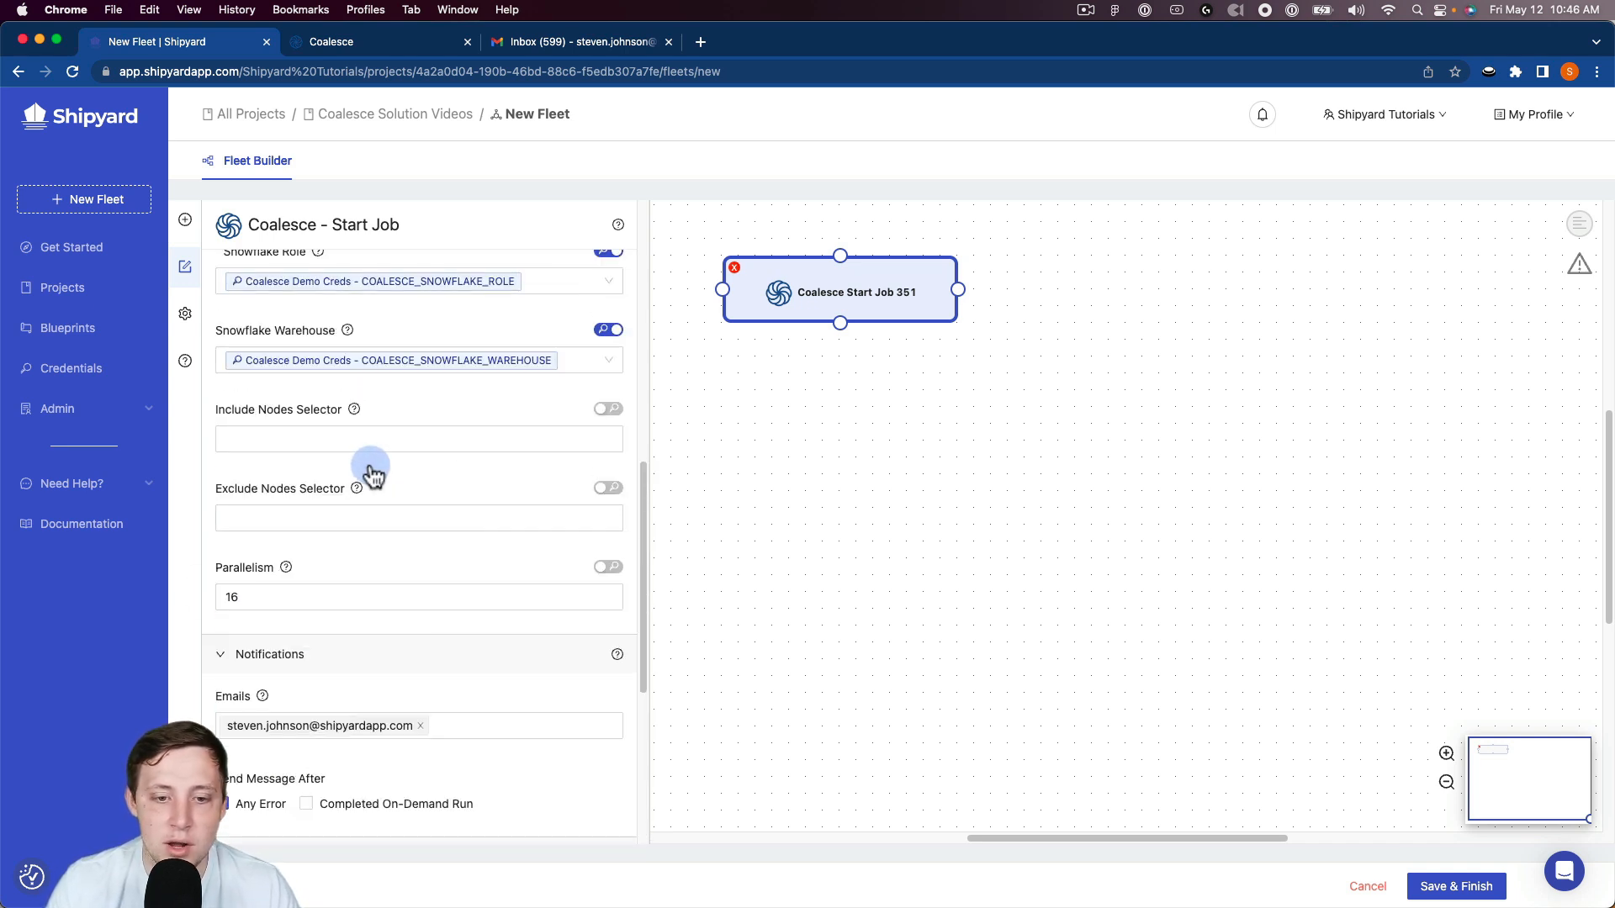
Step: Add a Snowflake Store Query Results as CSV vessel and connect it on success after the Coalesce Start Job vessel
{"action": "left_click", "coordinate": [185, 219]}
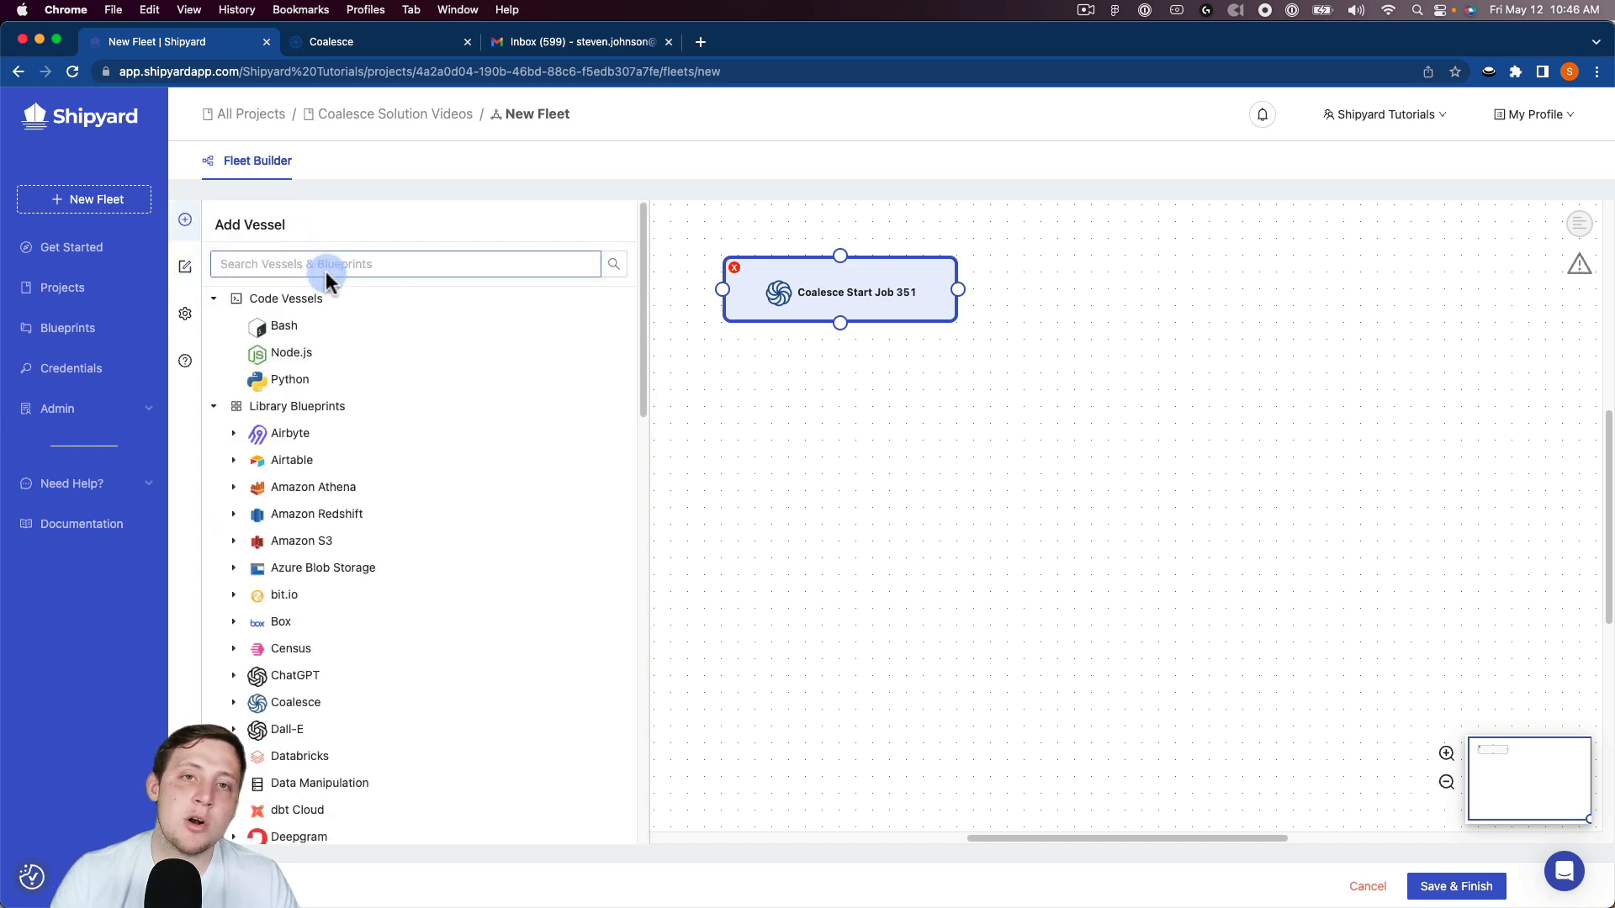
{"action": "left_click", "coordinate": [326, 267]}
{"action": "type", "text": "snow"}
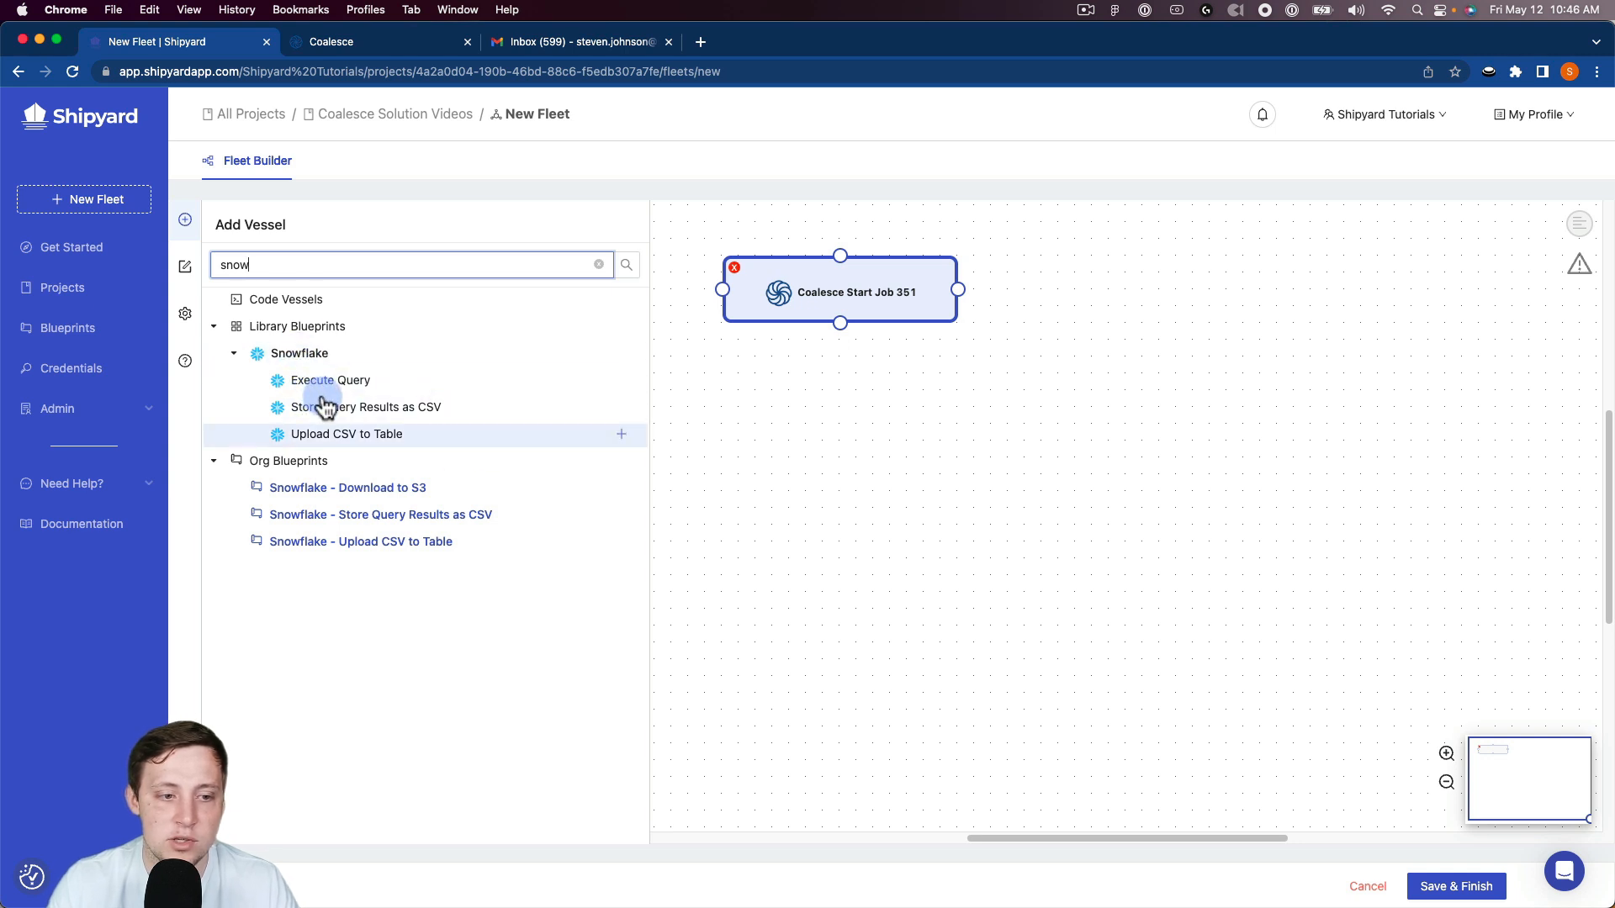
{"action": "mouse_move", "coordinate": [336, 425]}
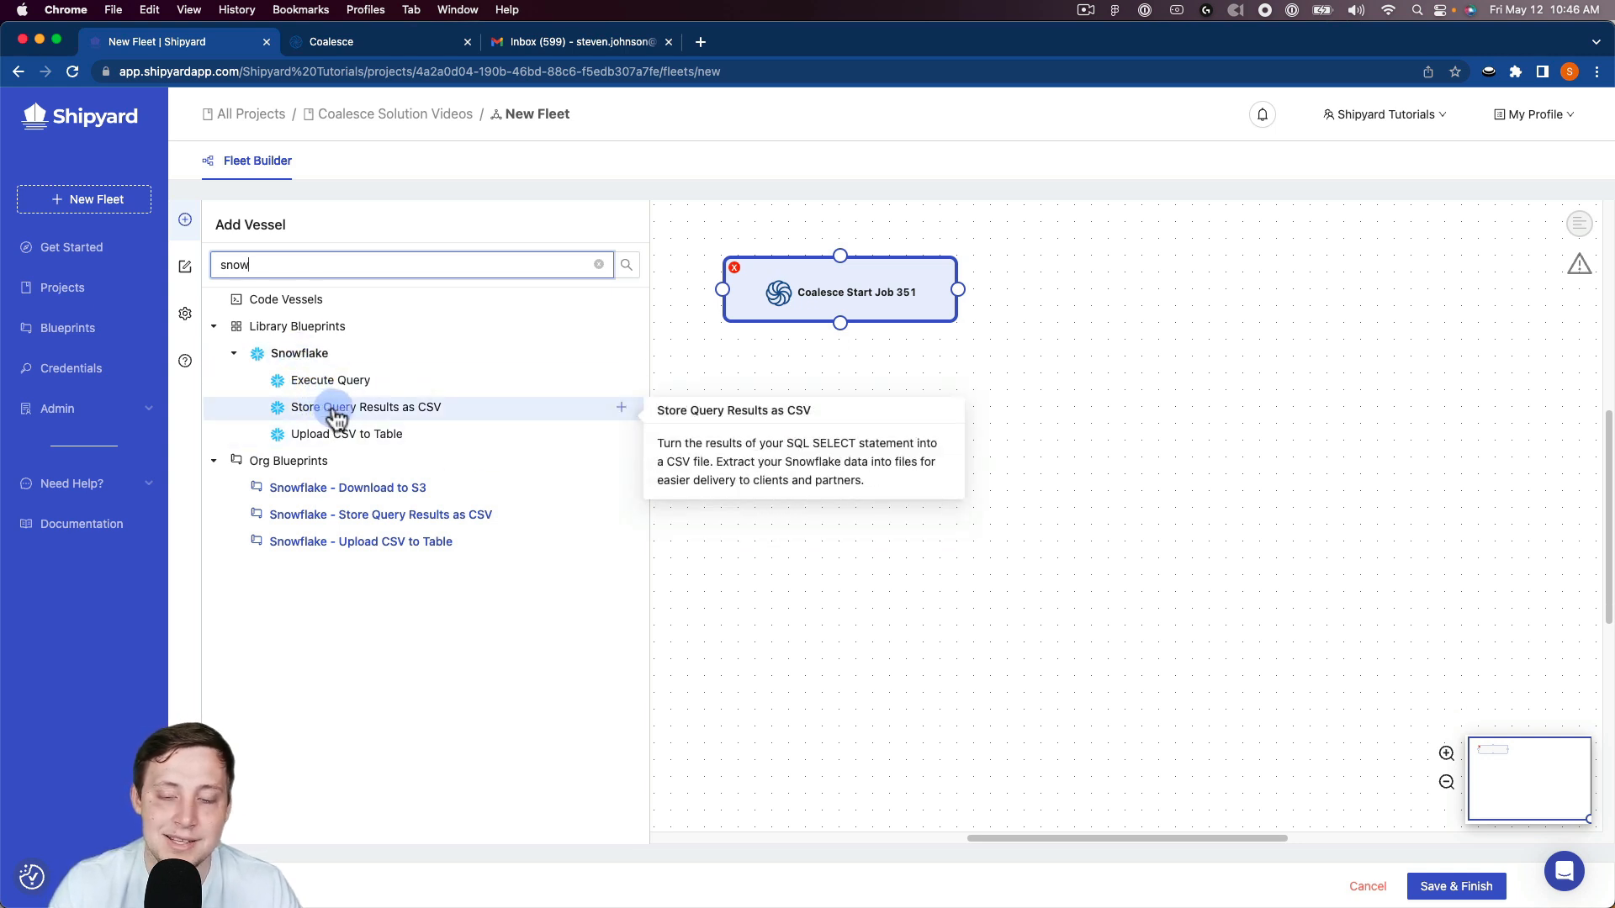
{"action": "left_click", "coordinate": [336, 418]}
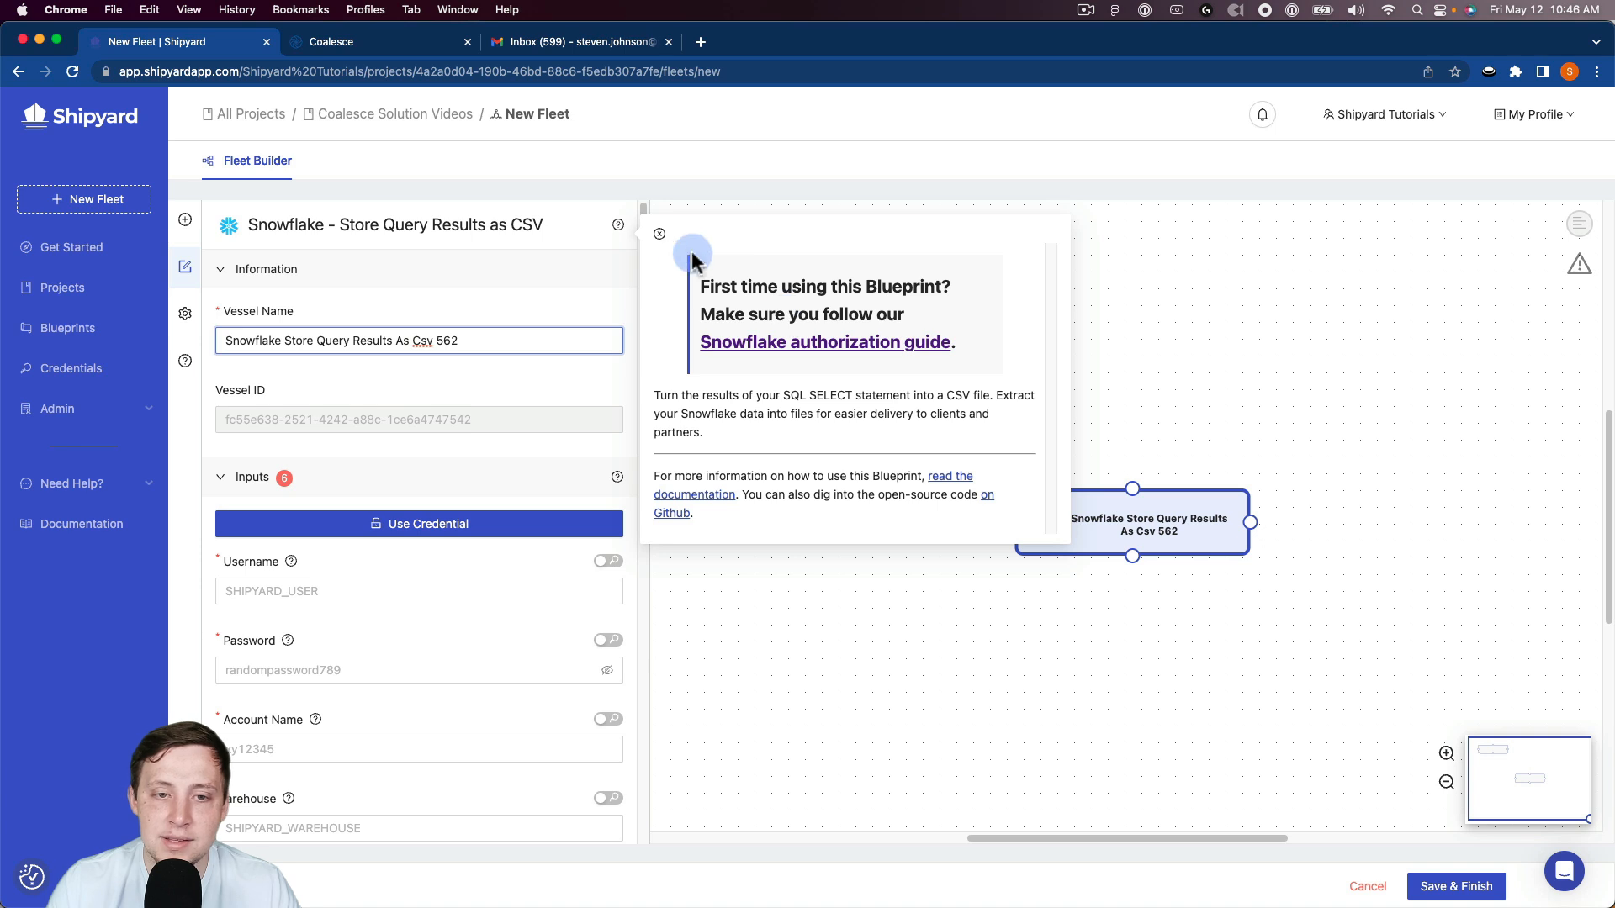
{"action": "left_click", "coordinate": [660, 234]}
{"action": "left_click_drag", "start_coordinate": [1132, 513], "coordinate": [1086, 290]}
{"action": "left_click_drag", "start_coordinate": [978, 289], "coordinate": [1024, 289]}
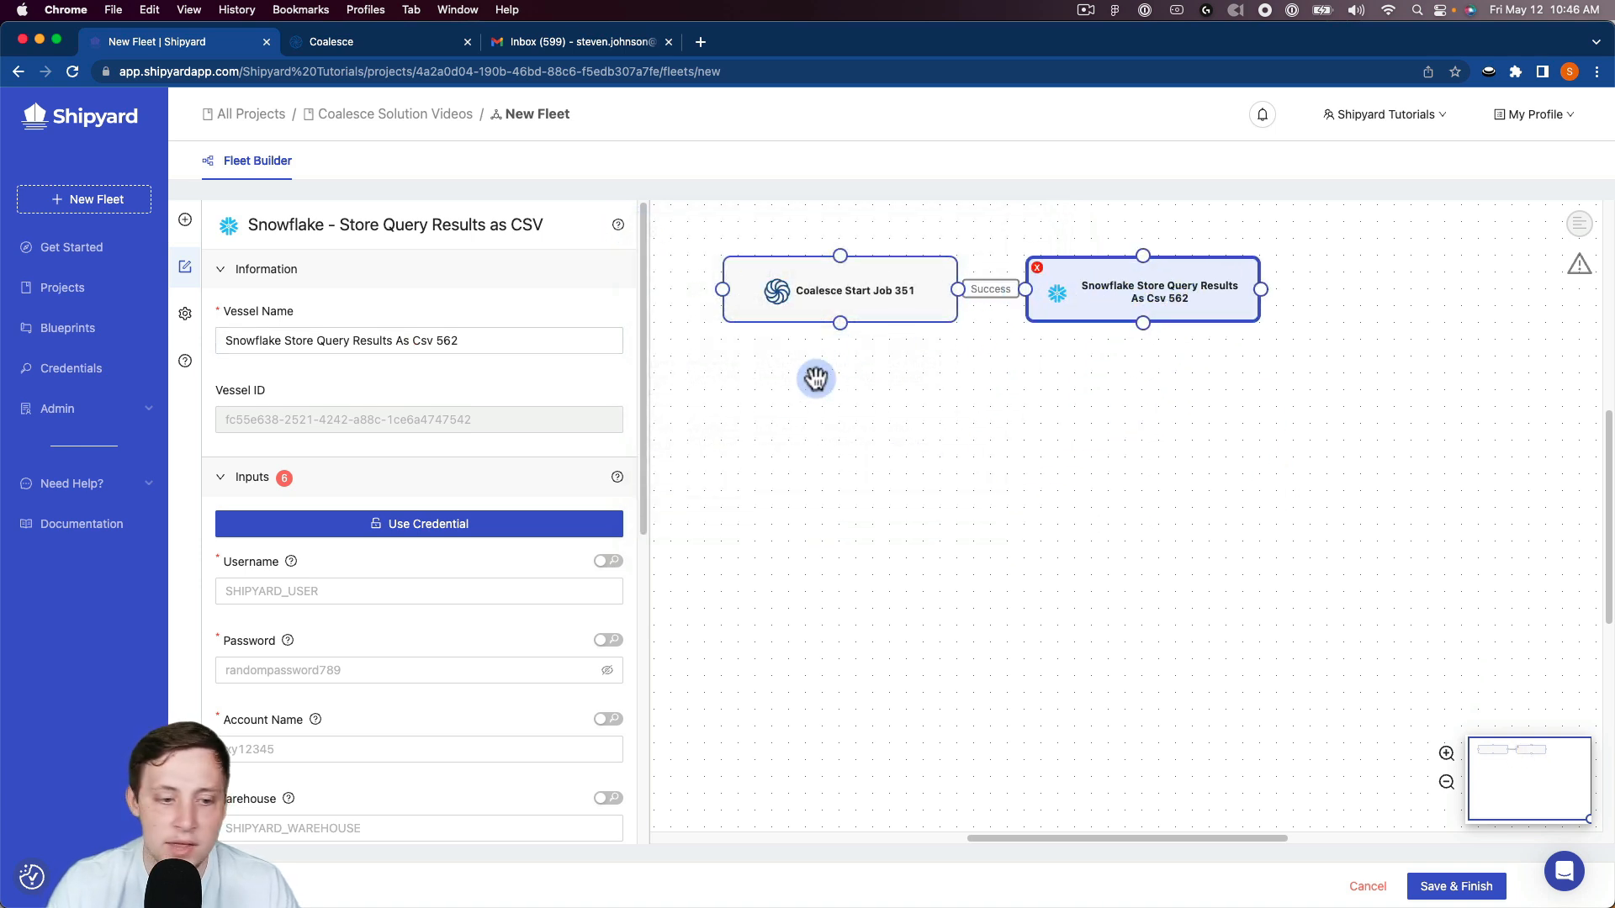
Step: Apply the Snowflake Demo credential to the Snowflake vessel's inputs
{"action": "left_click", "coordinate": [601, 564]}
{"action": "scroll", "coordinate": [723, 731], "scroll_direction": "down", "scroll_amount": 2}
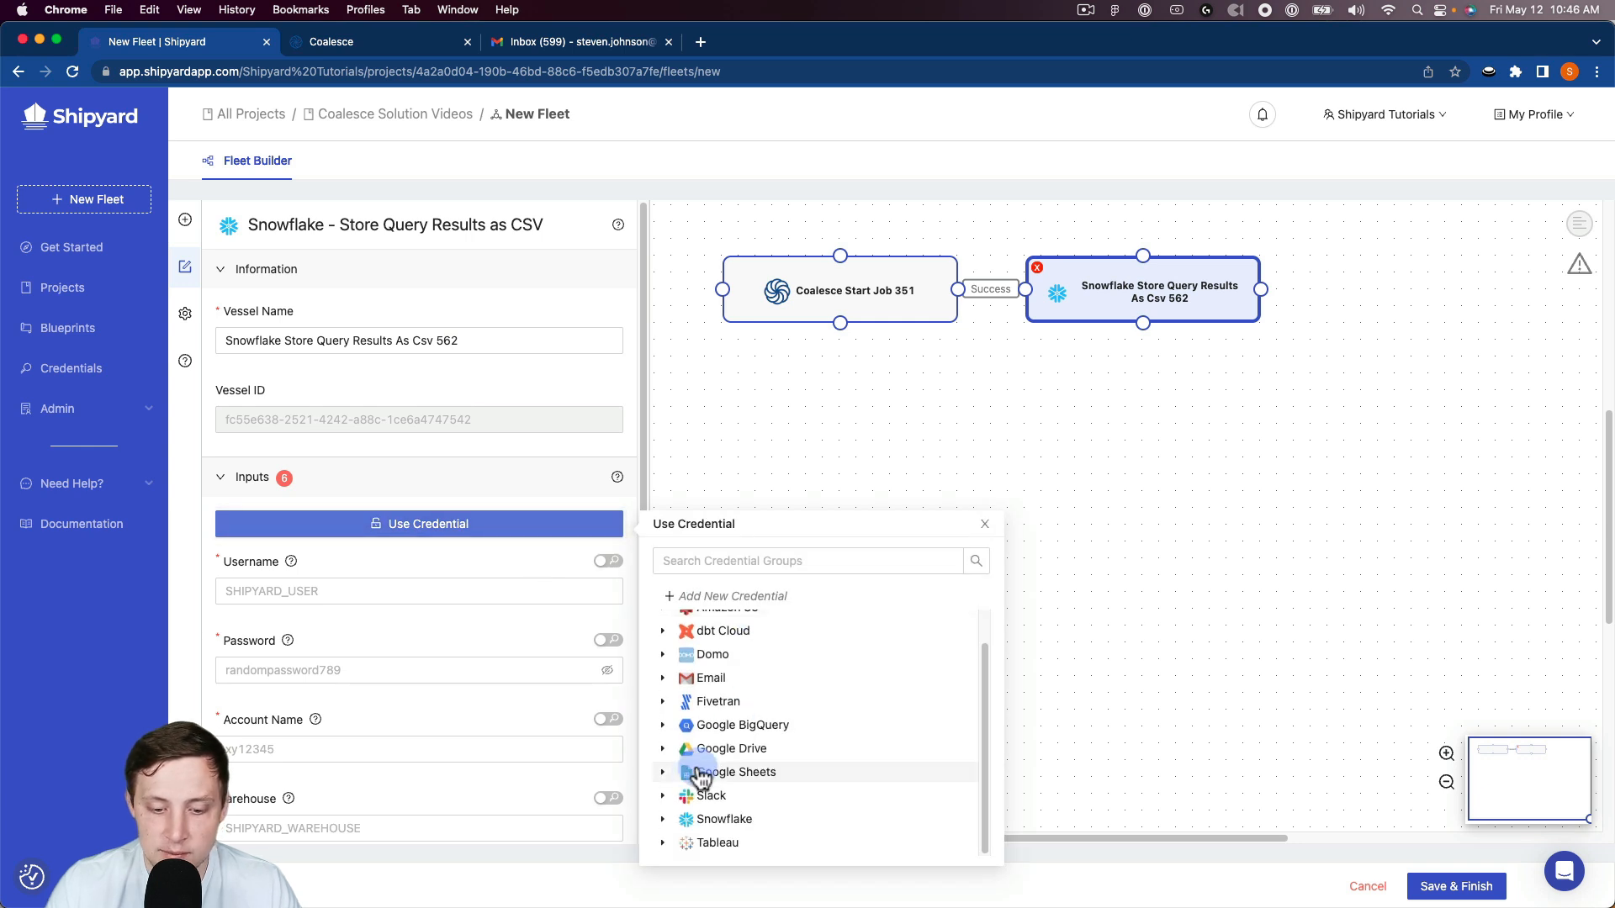
{"action": "left_click", "coordinate": [691, 823]}
{"action": "left_click", "coordinate": [740, 843]}
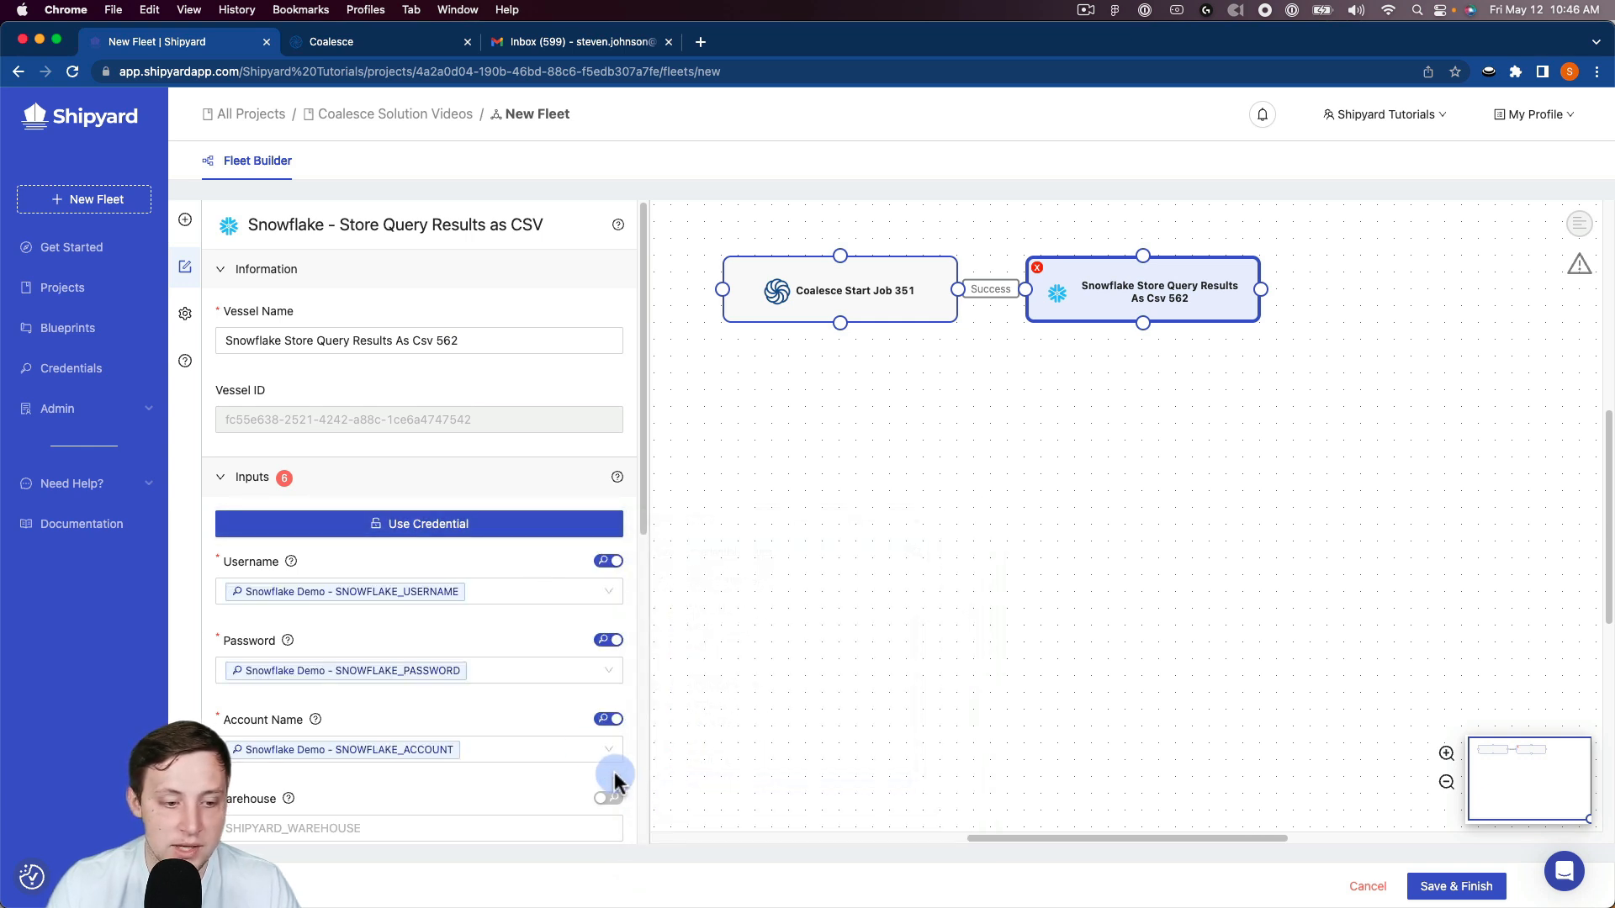
Step: Set the Snowflake vessel's warehouse to TEST_WH, database to SNOWFLAKE_SAMPLE_DATA and schema to PUBLIC
{"action": "scroll", "coordinate": [463, 642], "scroll_direction": "down", "scroll_amount": 3}
{"action": "left_click", "coordinate": [398, 620]}
{"action": "left_click", "coordinate": [330, 654]}
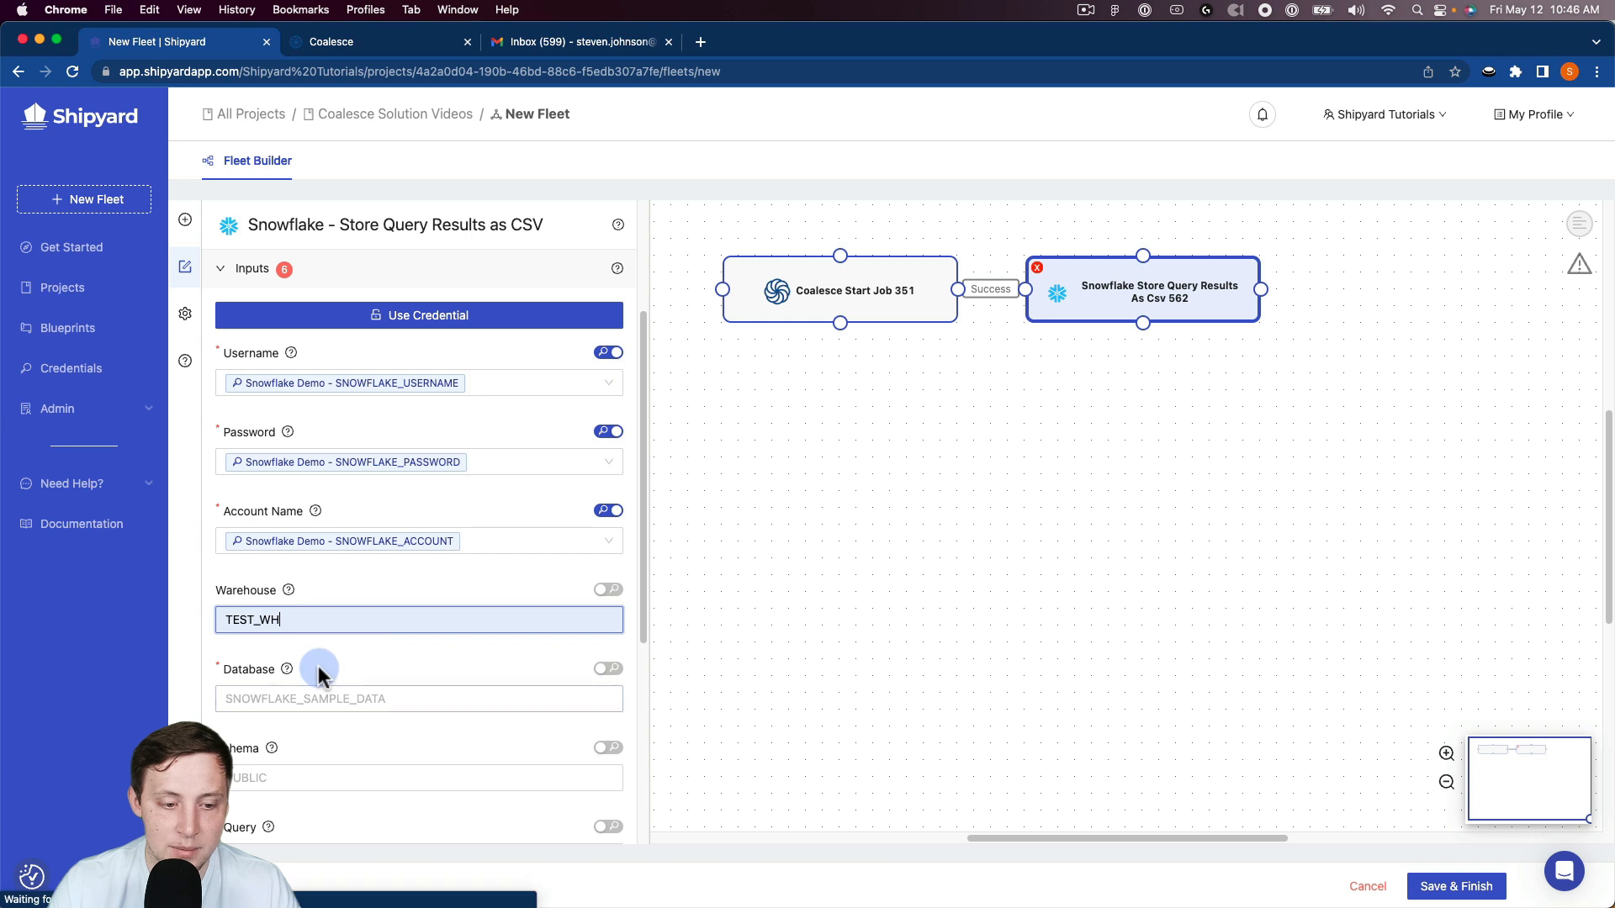
{"action": "left_click", "coordinate": [320, 698]}
{"action": "left_click", "coordinate": [355, 739]}
{"action": "scroll", "coordinate": [337, 673], "scroll_direction": "down", "scroll_amount": 4}
{"action": "left_click", "coordinate": [240, 487]}
{"action": "left_click", "coordinate": [337, 530]}
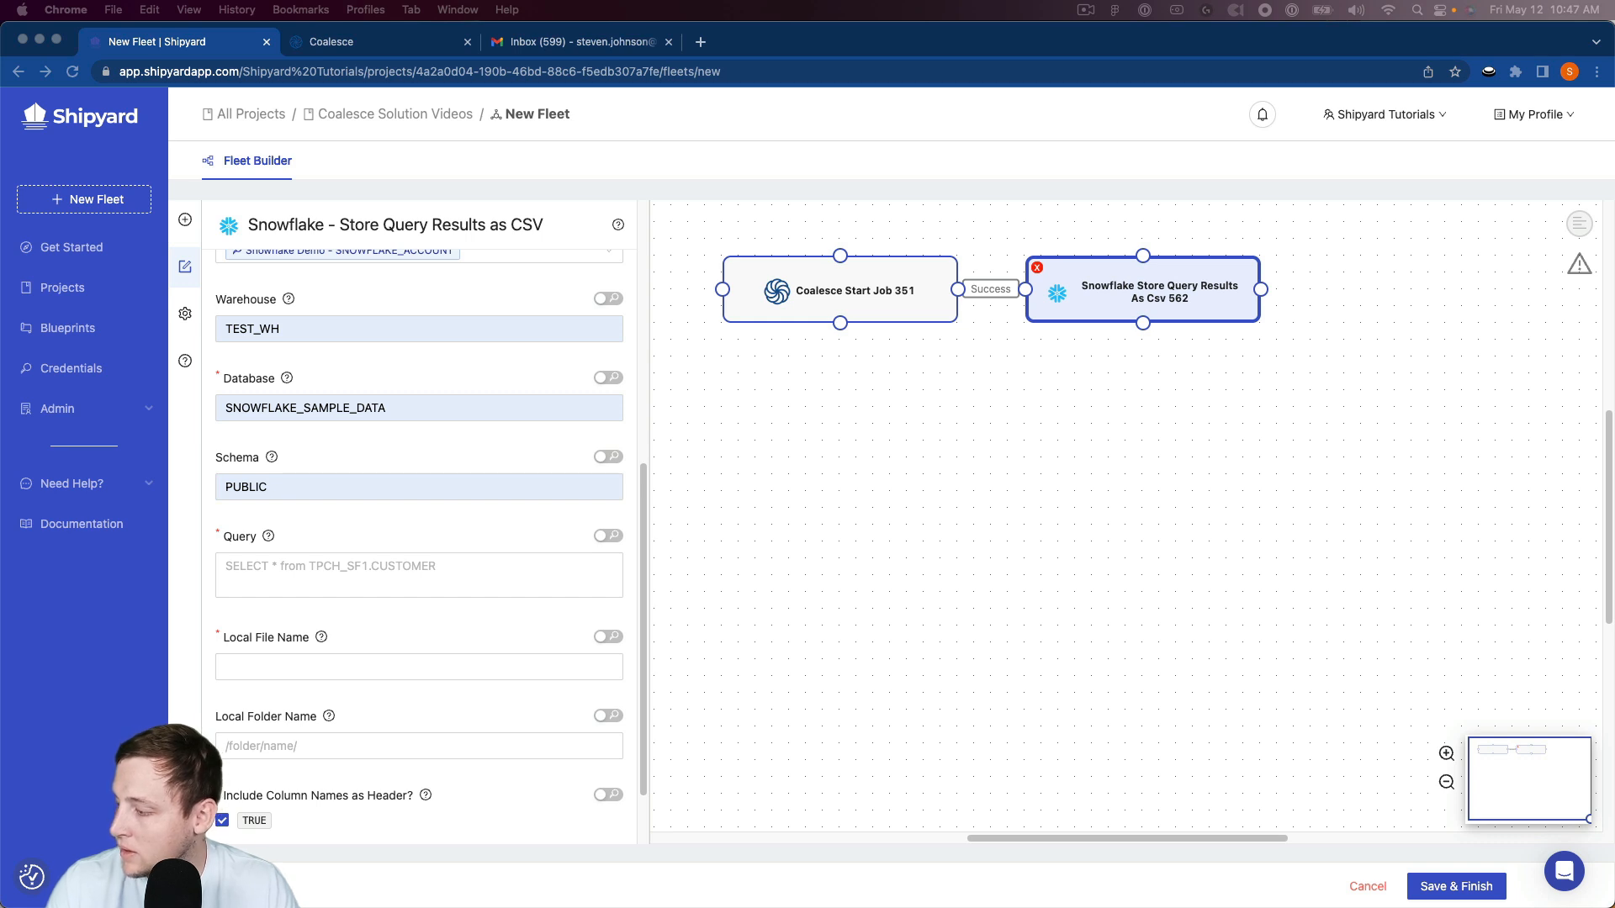
Step: Paste the tpch_sf100.orders query for 1-URGENT orders above 250000 from January 1994 and set the local file name to snowflake.csv
{"action": "left_click", "coordinate": [460, 560]}
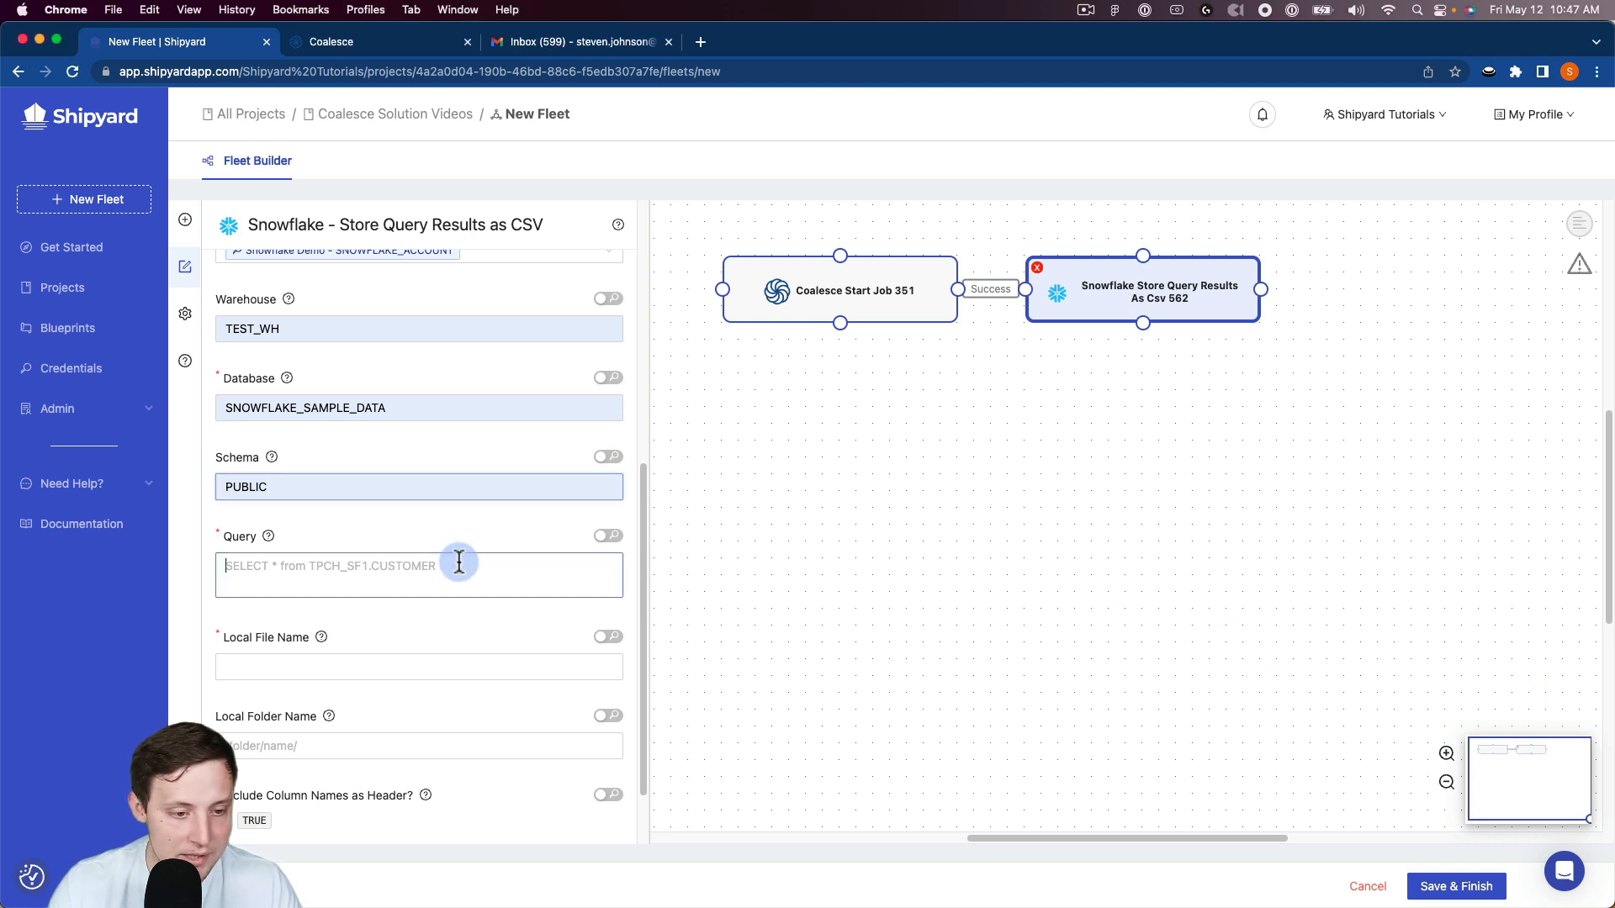
{"action": "type", "text": "SELECT * from tpch_sf100.orders WHERE O_TOTALPRICE > 250000 and extract(YEAR FROM O_ORDERDATE) = 1994 and extract(MONTH FROM O_ORDERDATE) = 1 and O_ORDERPRIORITY = '1-URGENT'"}
{"action": "left_click", "coordinate": [280, 703]}
{"action": "left_click", "coordinate": [360, 562]}
{"action": "scroll", "coordinate": [388, 575], "scroll_direction": "down", "scroll_amount": 1}
{"action": "scroll", "coordinate": [388, 575], "scroll_direction": "down", "scroll_amount": 2}
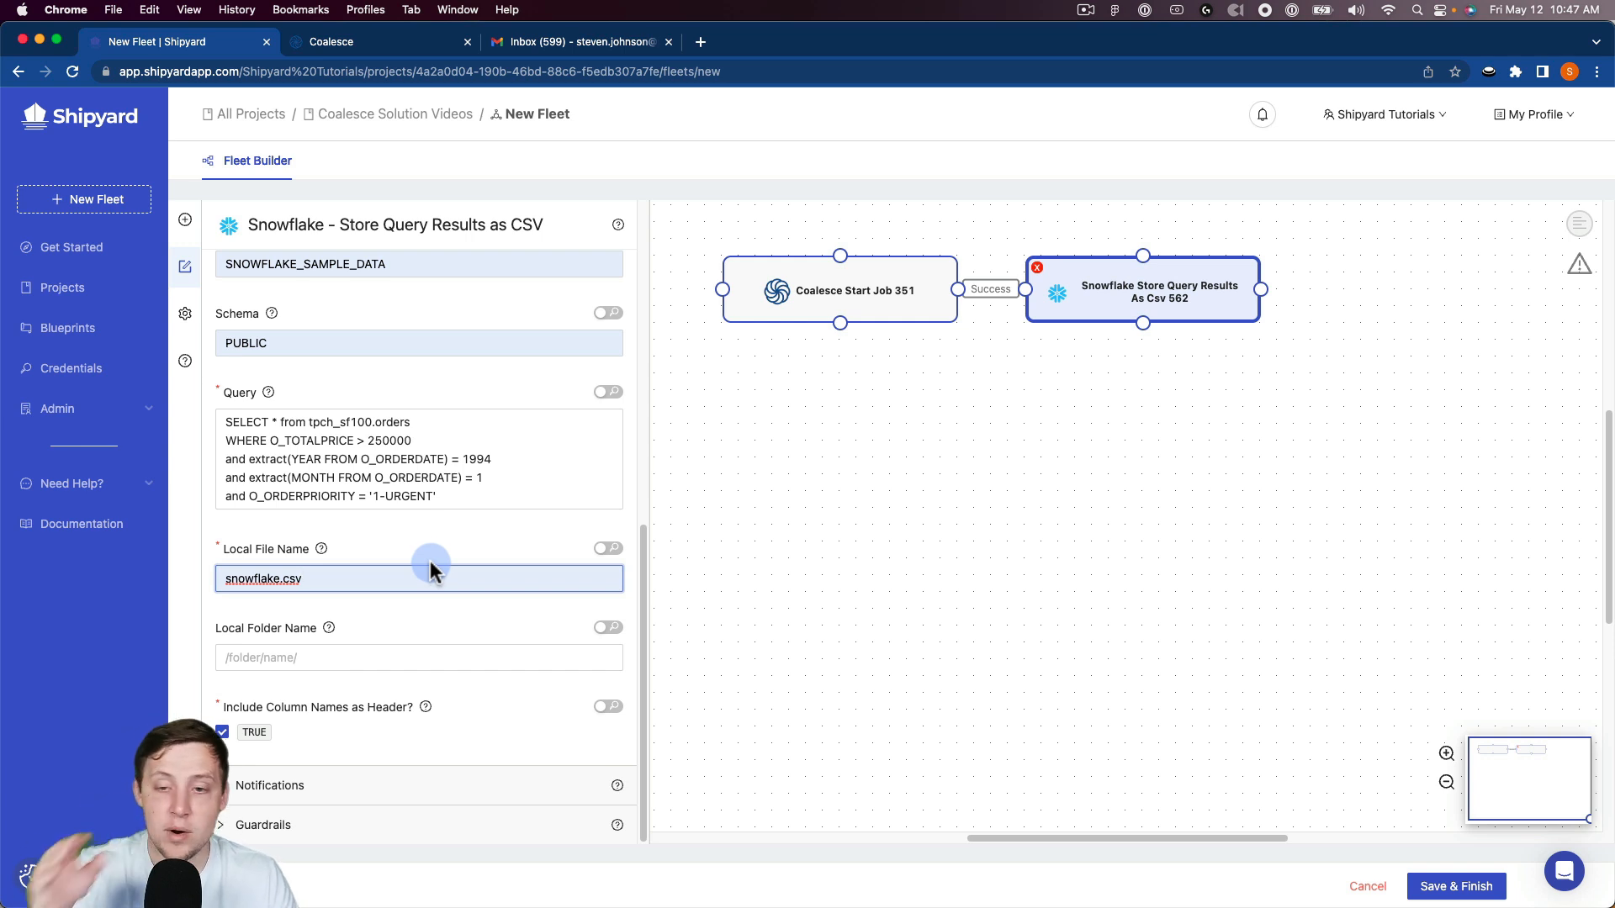
Step: Add an Email Send Message with File vessel and connect it on success after the Snowflake vessel
{"action": "scroll", "coordinate": [378, 522], "scroll_direction": "up", "scroll_amount": 10}
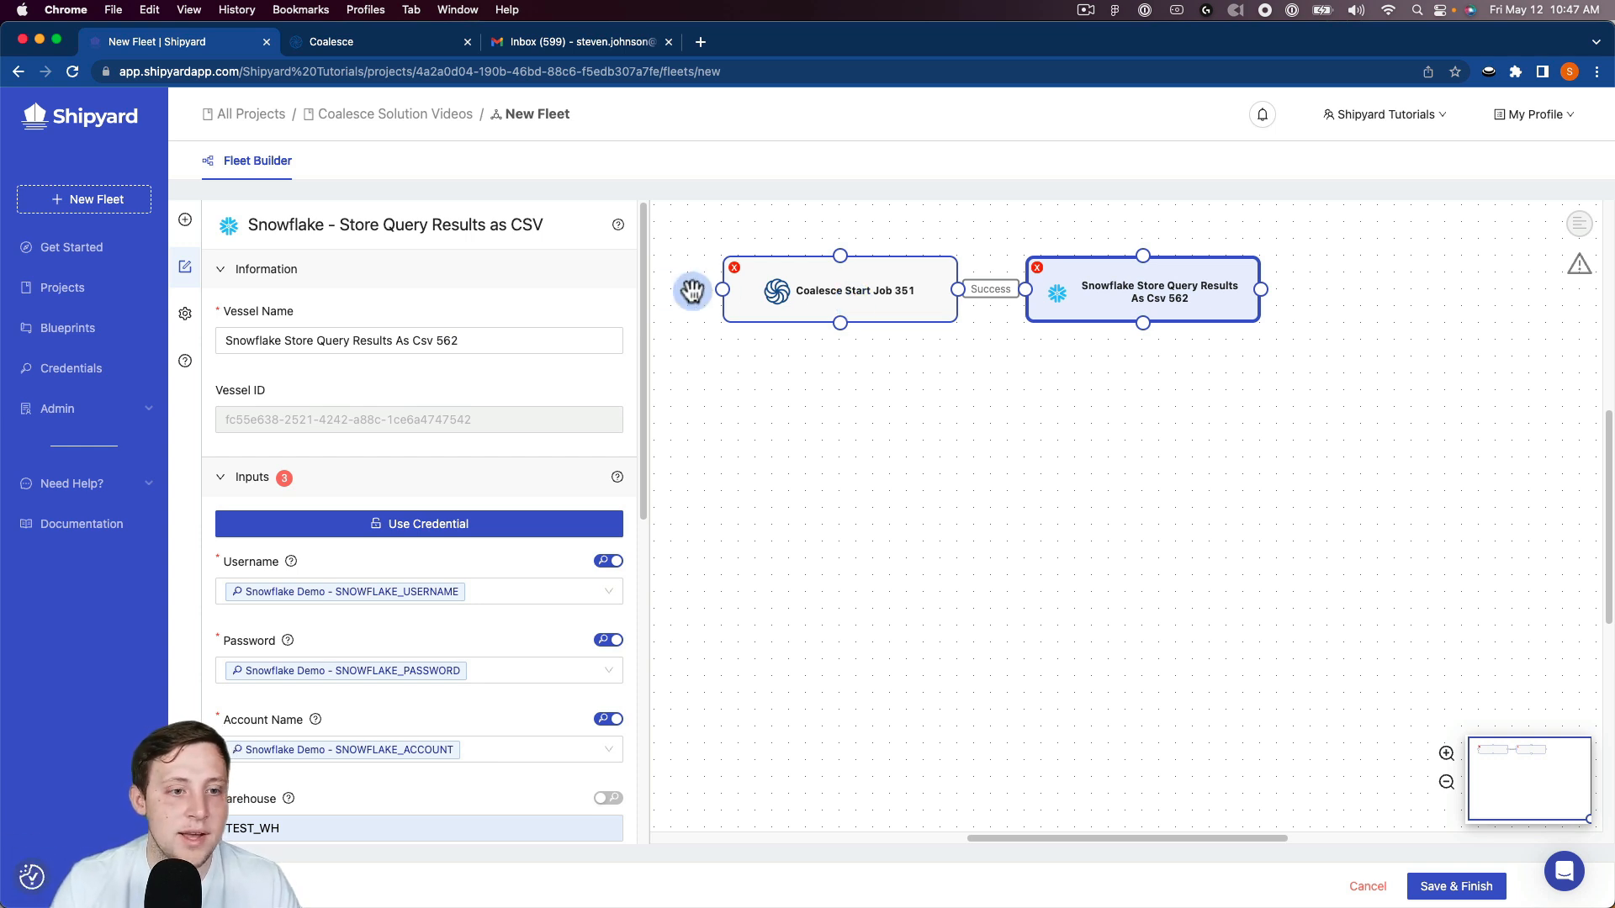
{"action": "left_click", "coordinate": [185, 220]}
{"action": "left_click", "coordinate": [305, 263]}
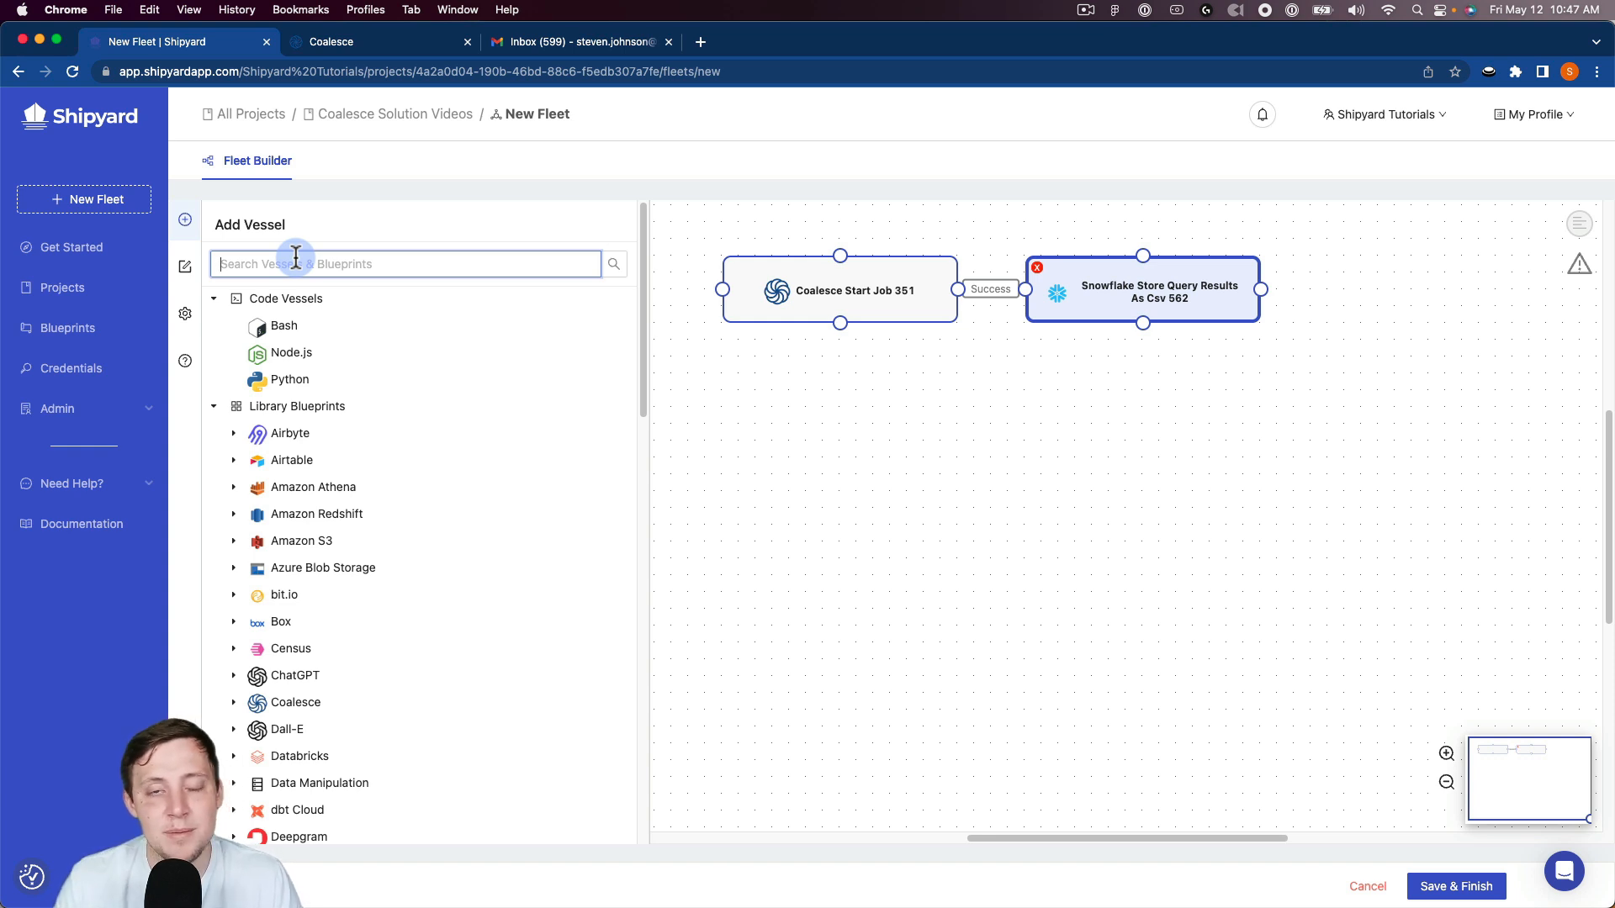
{"action": "type", "text": "email"}
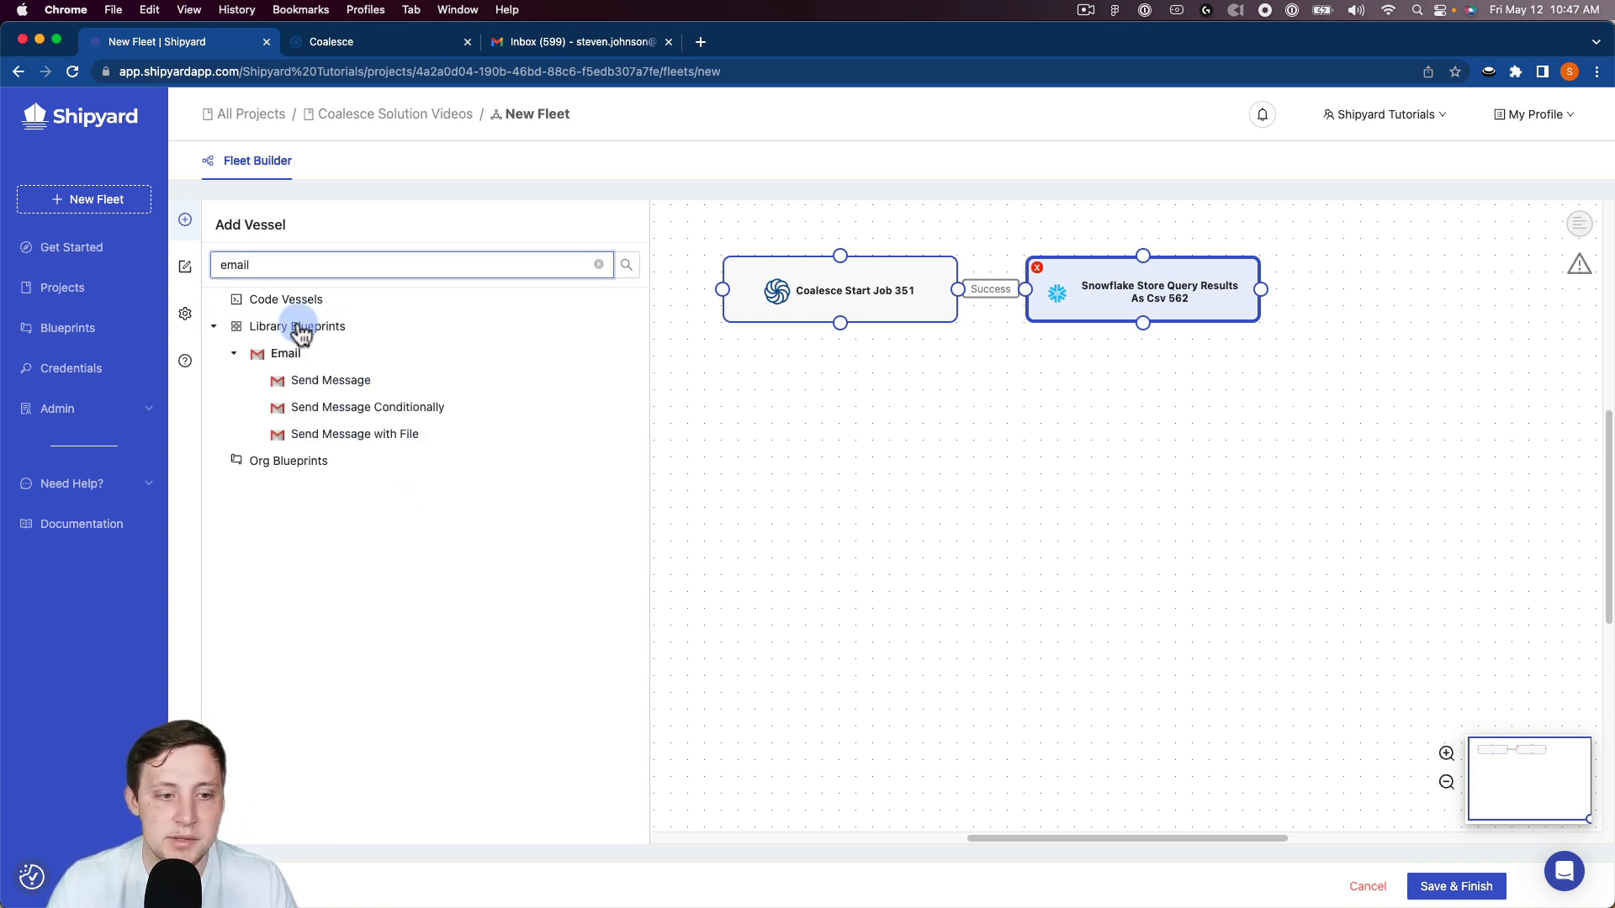
{"action": "left_click", "coordinate": [328, 434]}
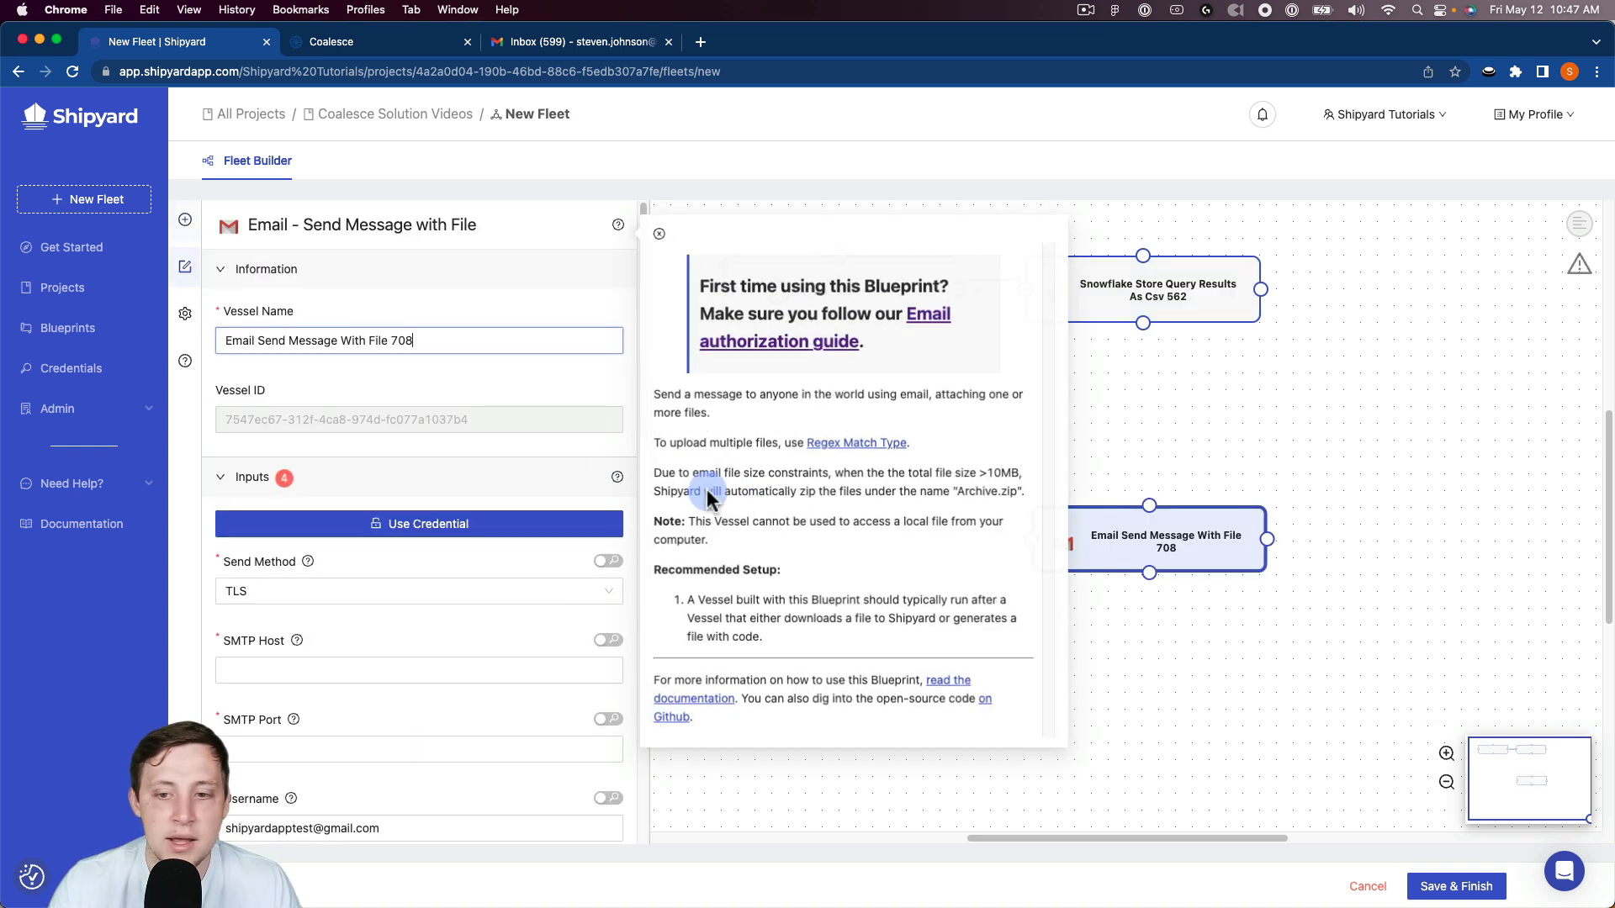
{"action": "left_click_drag", "start_coordinate": [1118, 516], "coordinate": [1416, 293]}
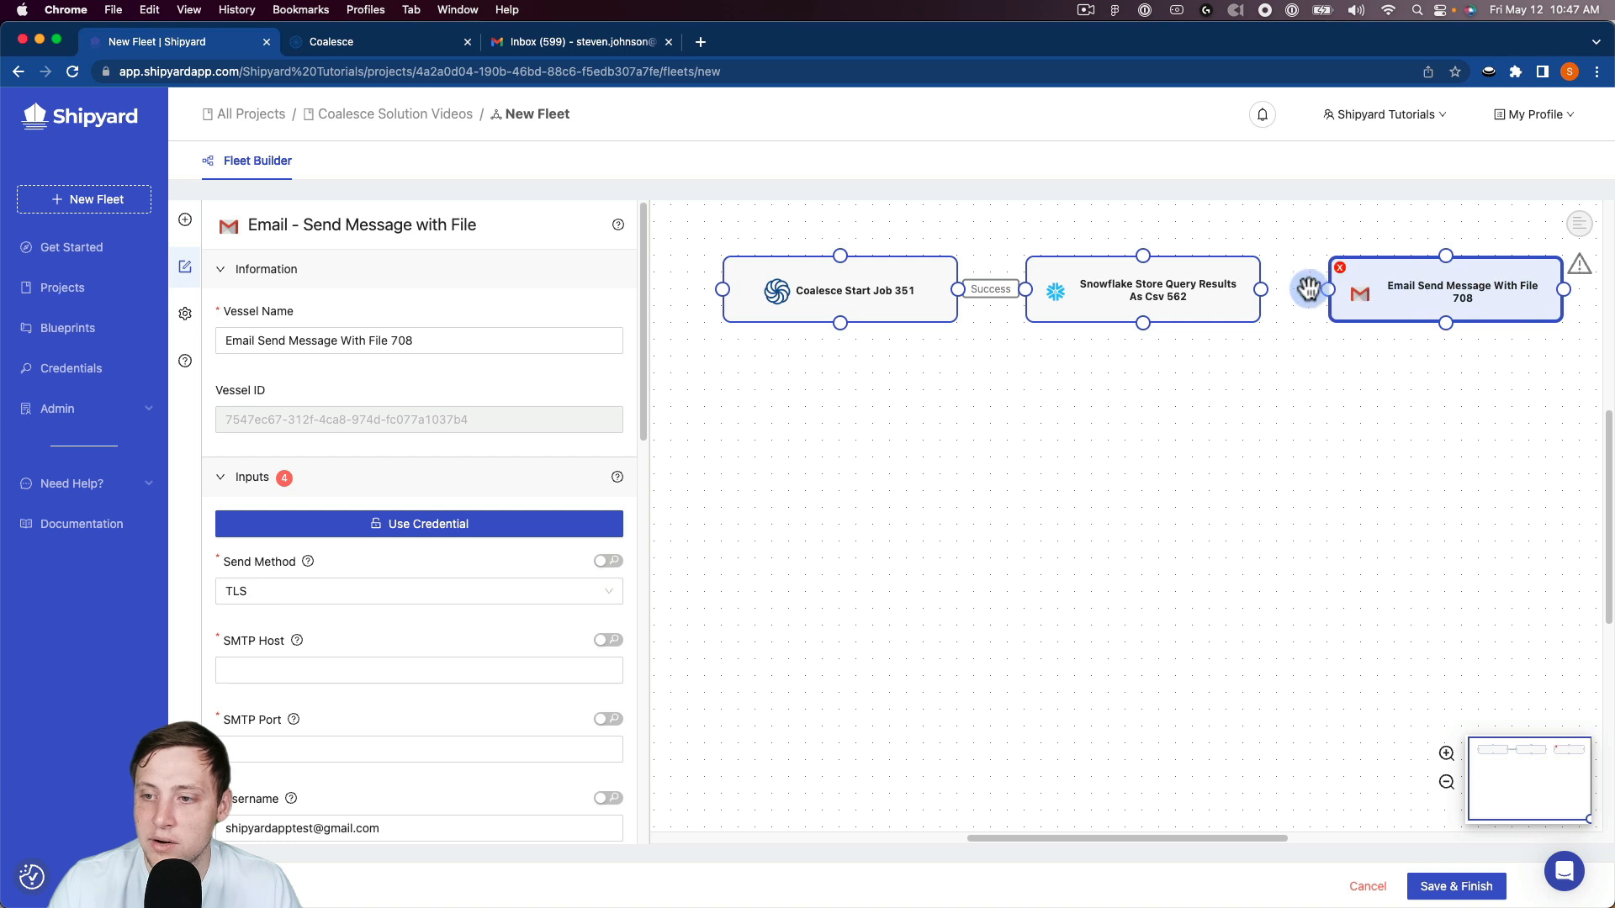
Step: Apply the Demo Email Creds credential to the Email vessel and fill in the recipient's e-mail address
{"action": "left_click", "coordinate": [442, 524]}
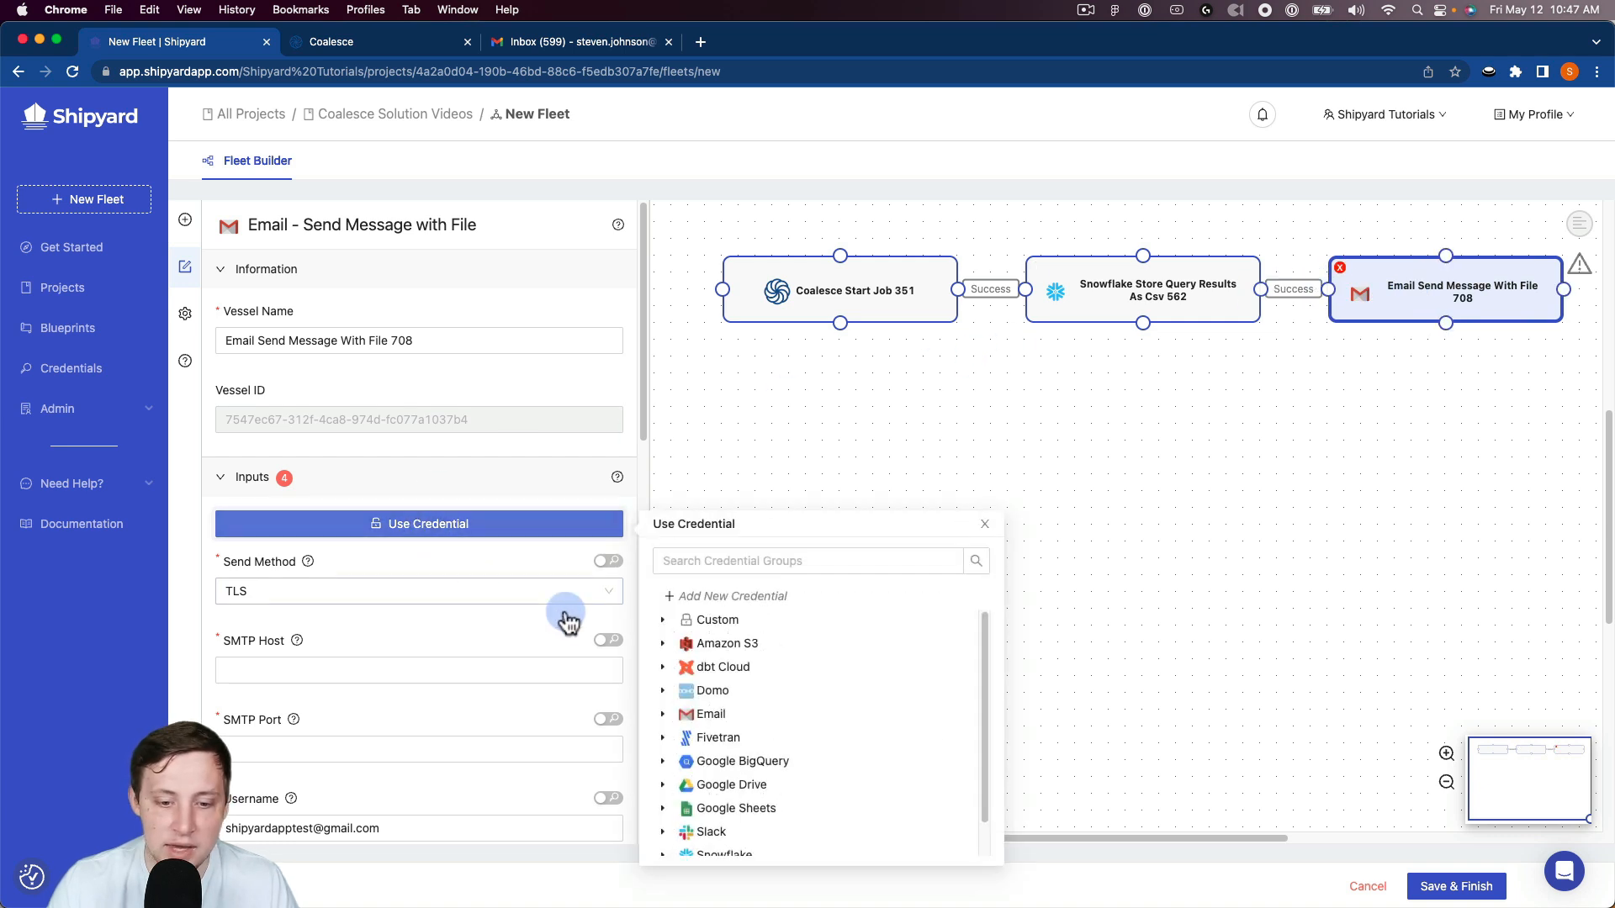
{"action": "left_click", "coordinate": [677, 725]}
{"action": "left_click", "coordinate": [729, 738]}
{"action": "scroll", "coordinate": [515, 675], "scroll_direction": "down", "scroll_amount": 10}
{"action": "left_click", "coordinate": [320, 565]}
{"action": "left_click", "coordinate": [313, 591]}
{"action": "scroll", "coordinate": [311, 597], "scroll_direction": "down", "scroll_amount": 5}
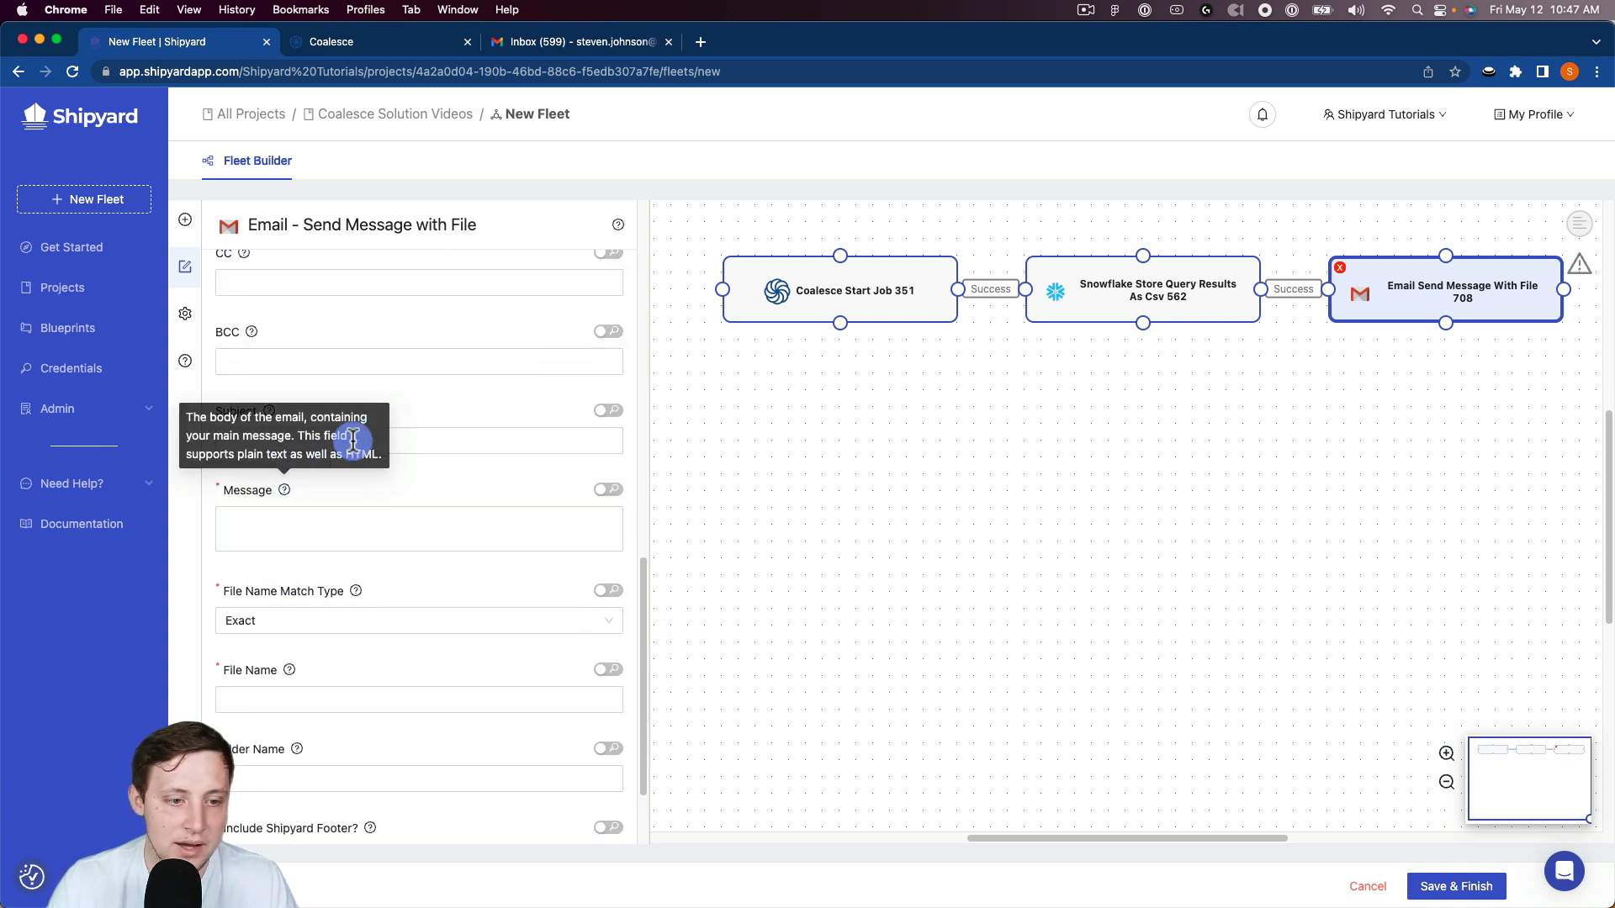
Step: Set the email subject to Demo, the message to Snowflake Data and the attached file name to snowflake.csv
{"action": "left_click", "coordinate": [426, 440]}
{"action": "type", "text": "Demo"}
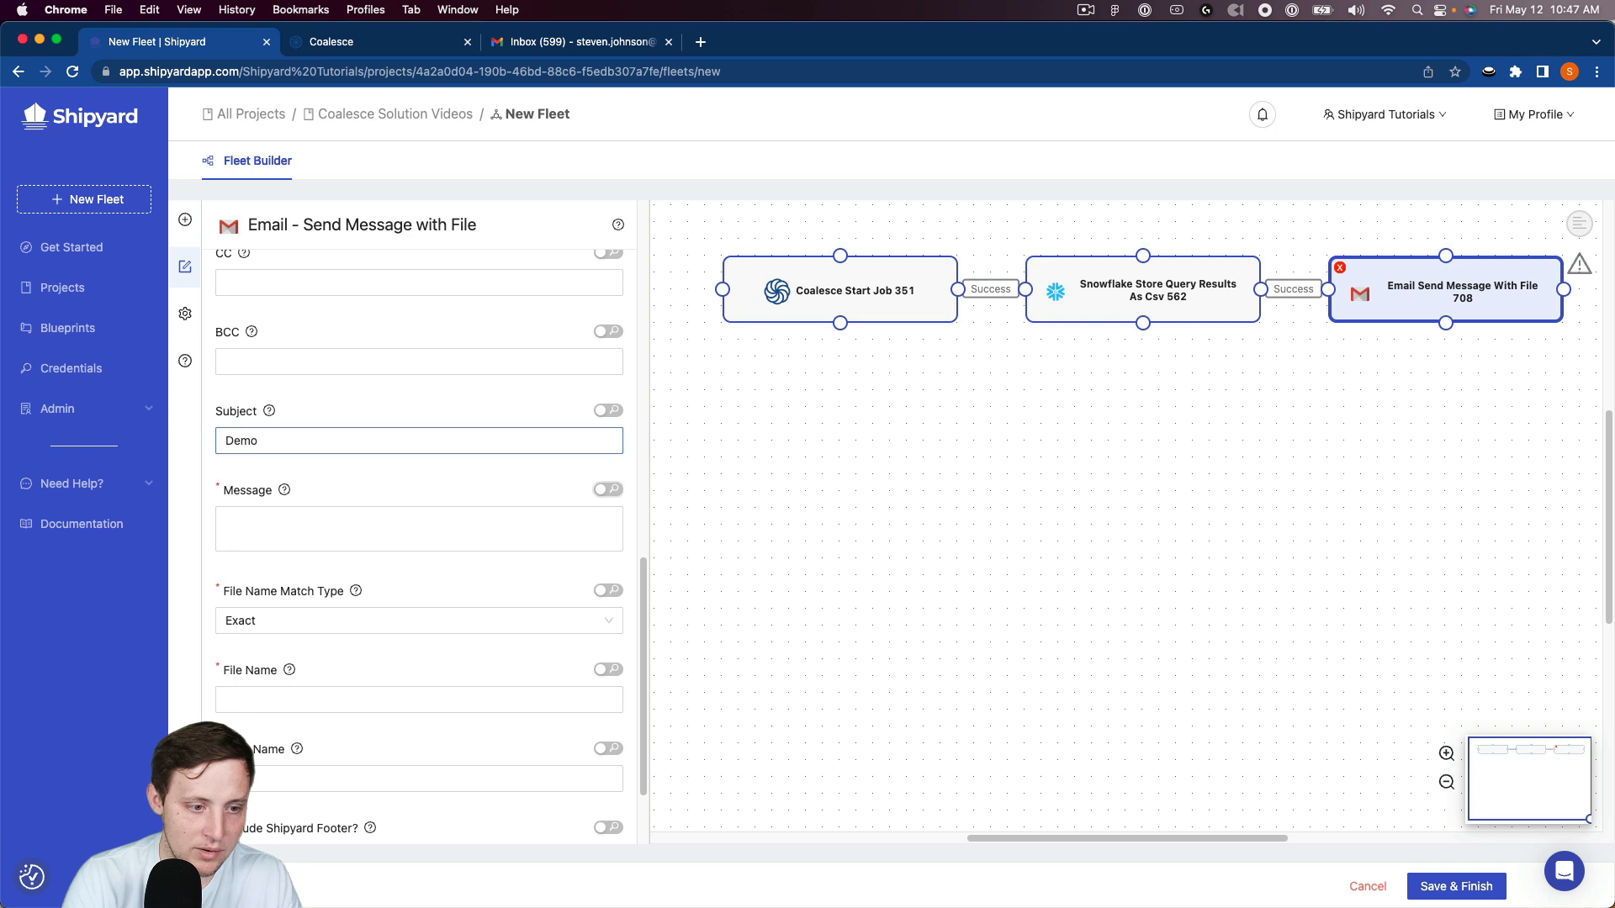
{"action": "type", "text": "Snowflake"}
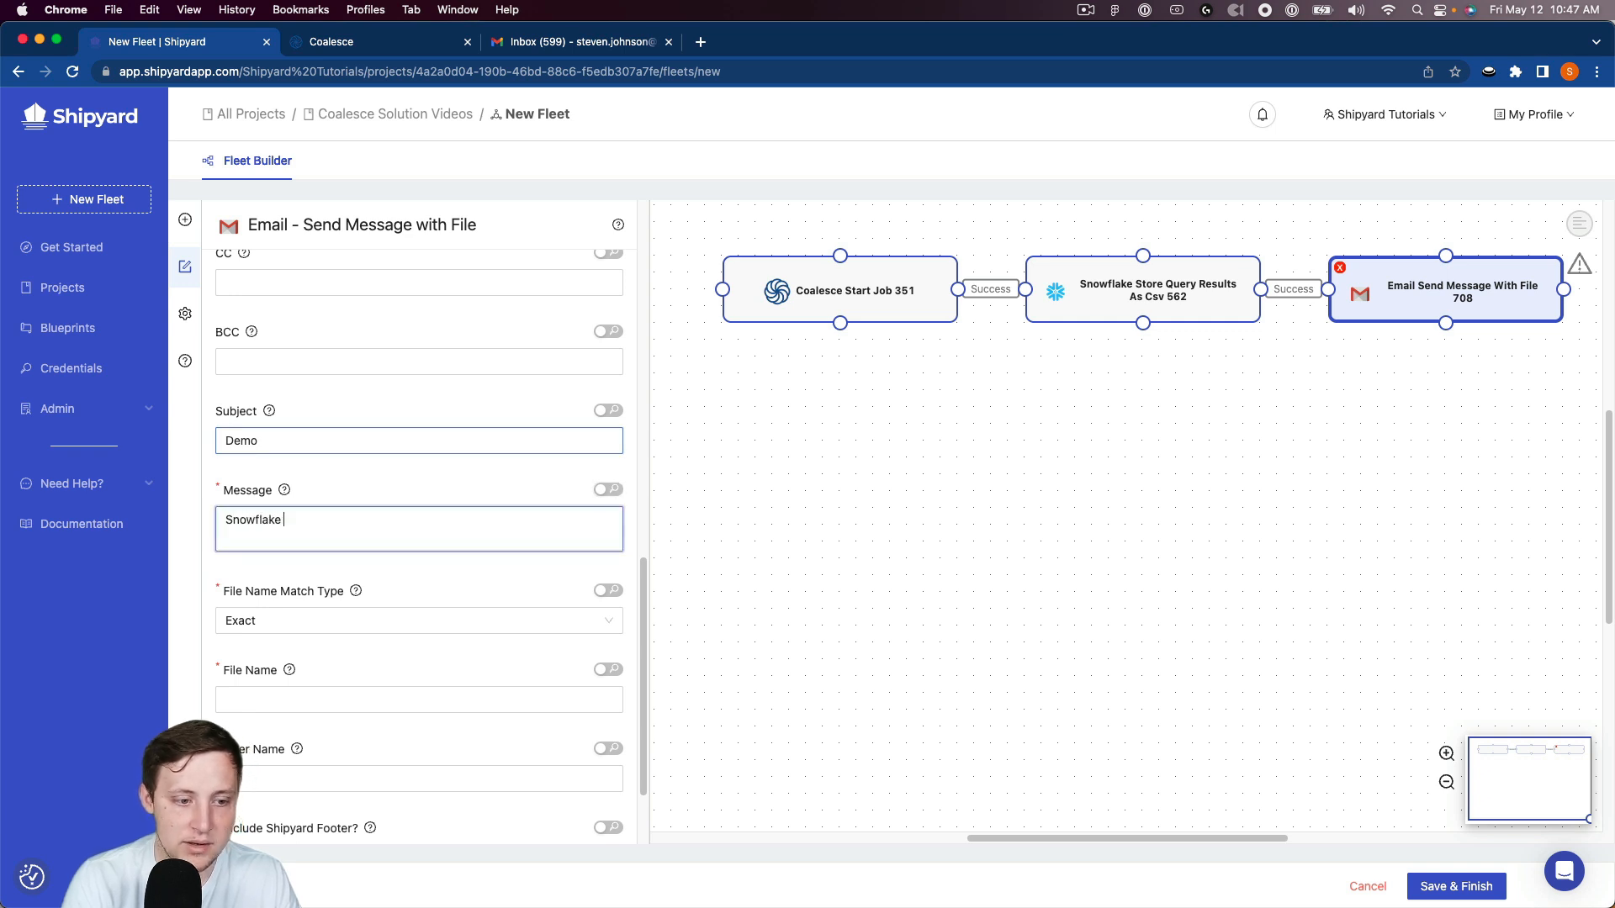
{"action": "key", "text": "Tab"}
{"action": "key", "text": "Tab"}
{"action": "key", "text": "Tab"}
{"action": "key", "text": "Tab"}
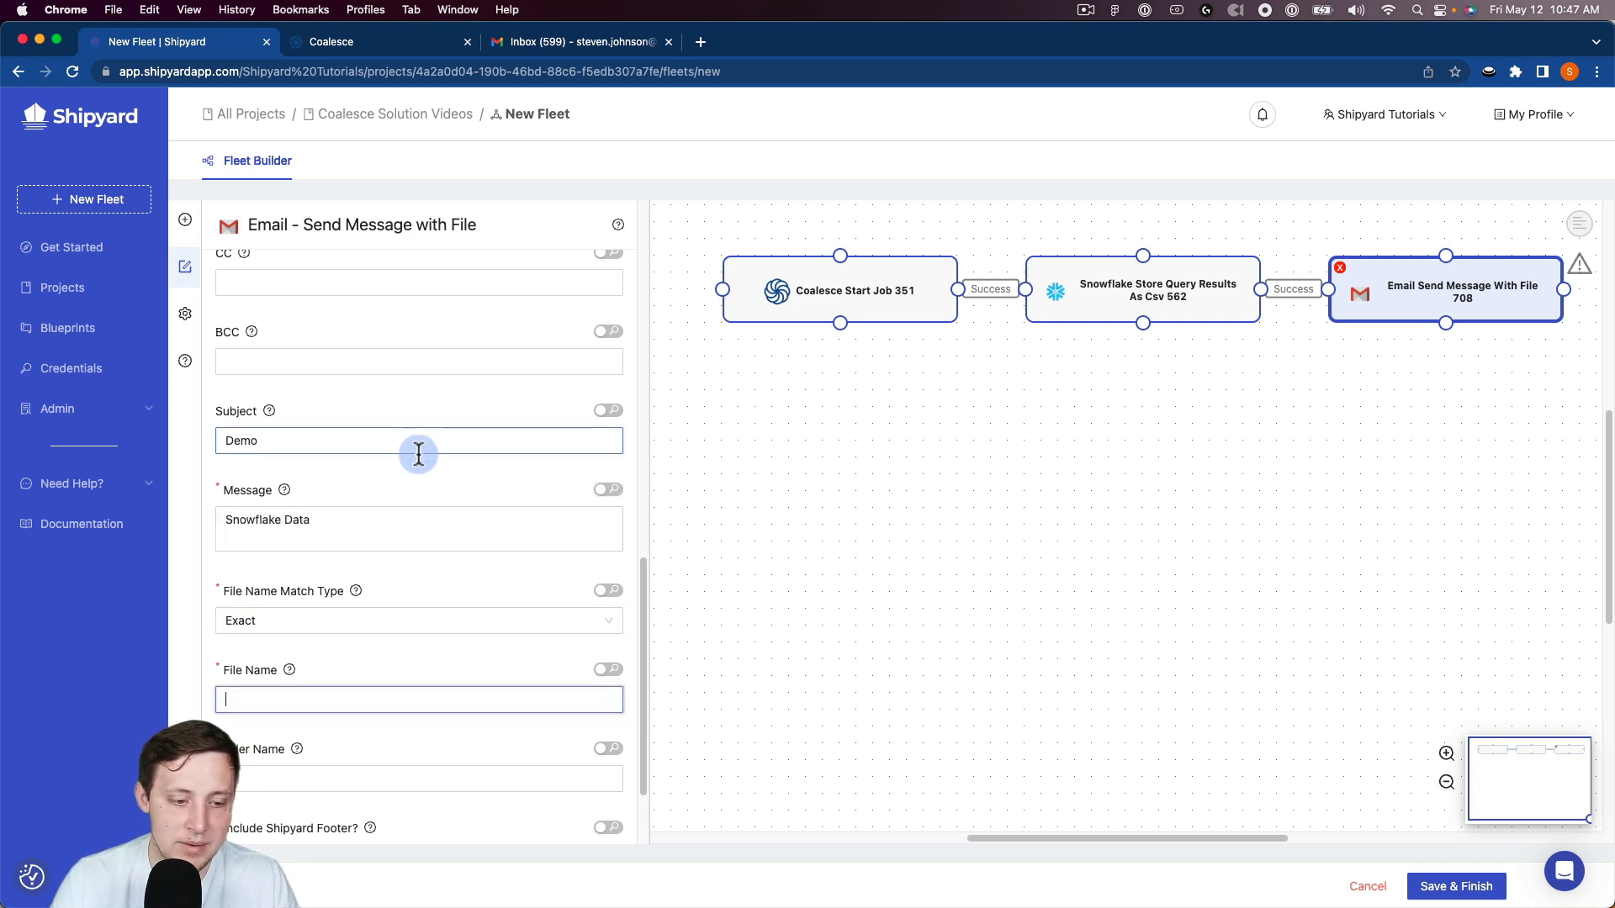
{"action": "type", "text": "snowflake.csv"}
{"action": "left_click", "coordinate": [342, 746]}
Step: Compare the Snowflake vessel's local file name with the file name set in the Email vessel
{"action": "left_click", "coordinate": [1224, 298]}
{"action": "scroll", "coordinate": [613, 560], "scroll_direction": "down", "scroll_amount": 10}
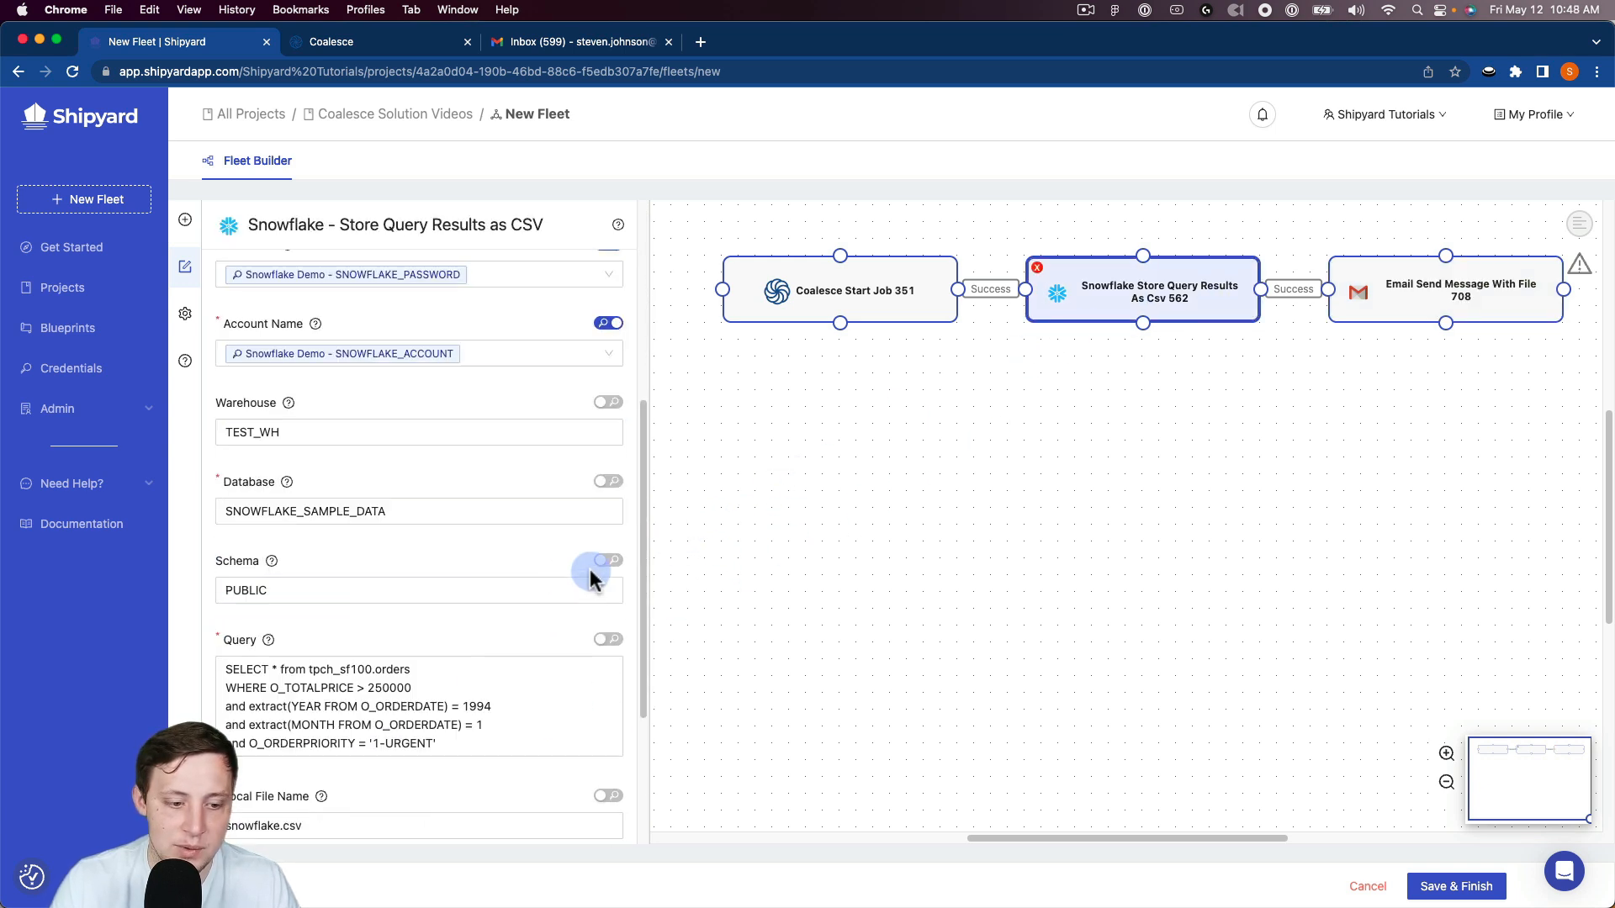
{"action": "left_click", "coordinate": [1433, 292]}
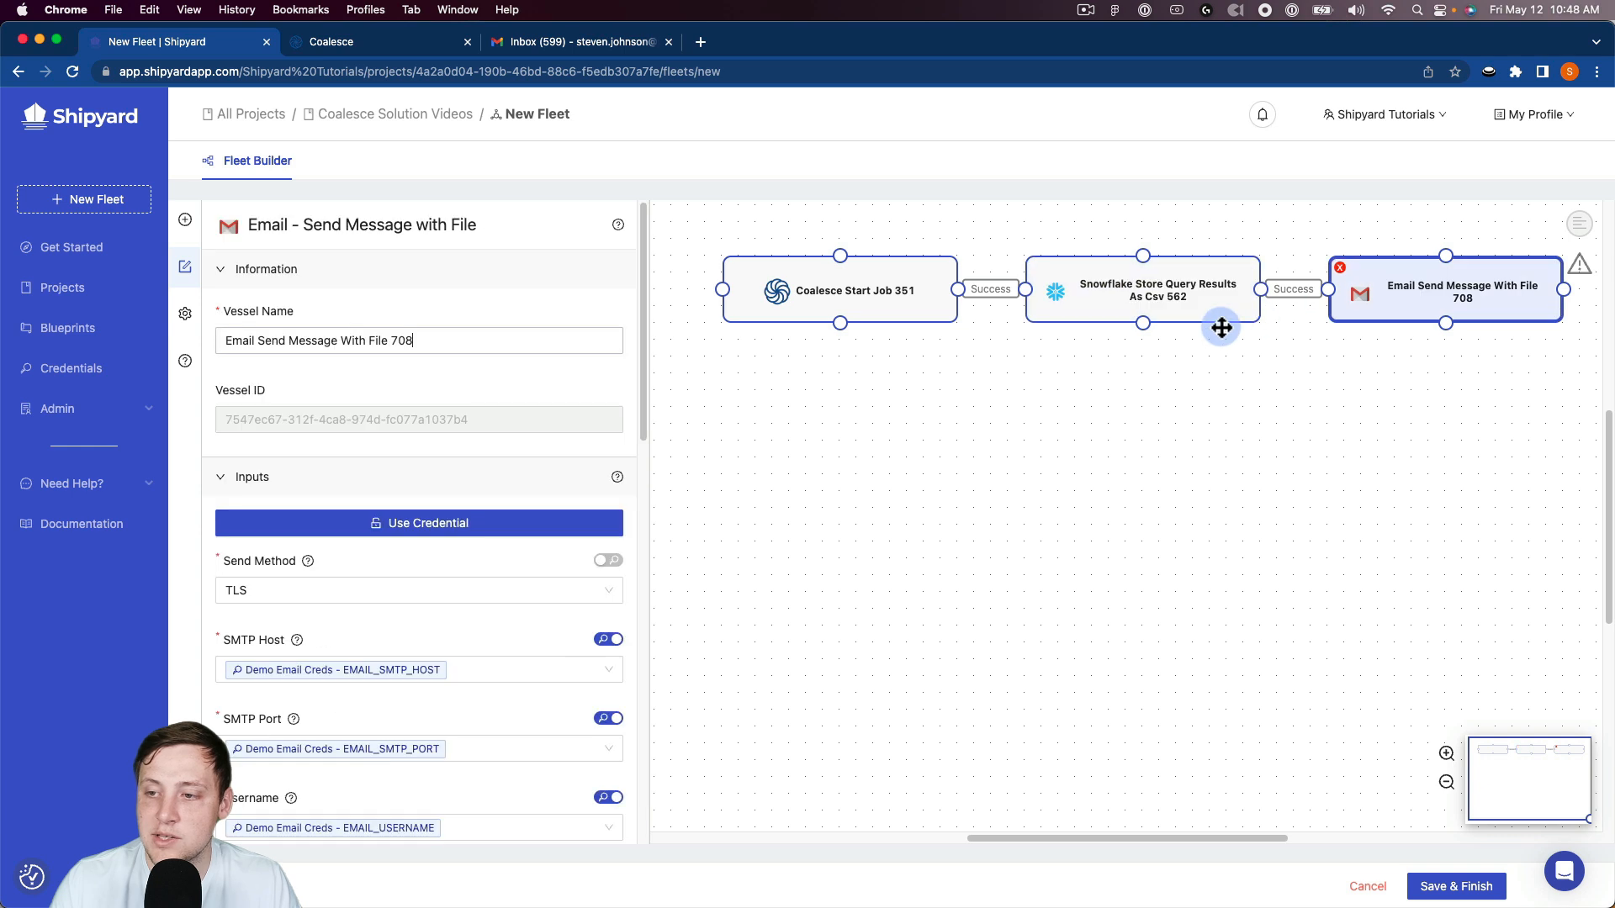
{"action": "scroll", "coordinate": [416, 589], "scroll_direction": "down", "scroll_amount": 5}
{"action": "scroll", "coordinate": [417, 600], "scroll_direction": "down", "scroll_amount": 5}
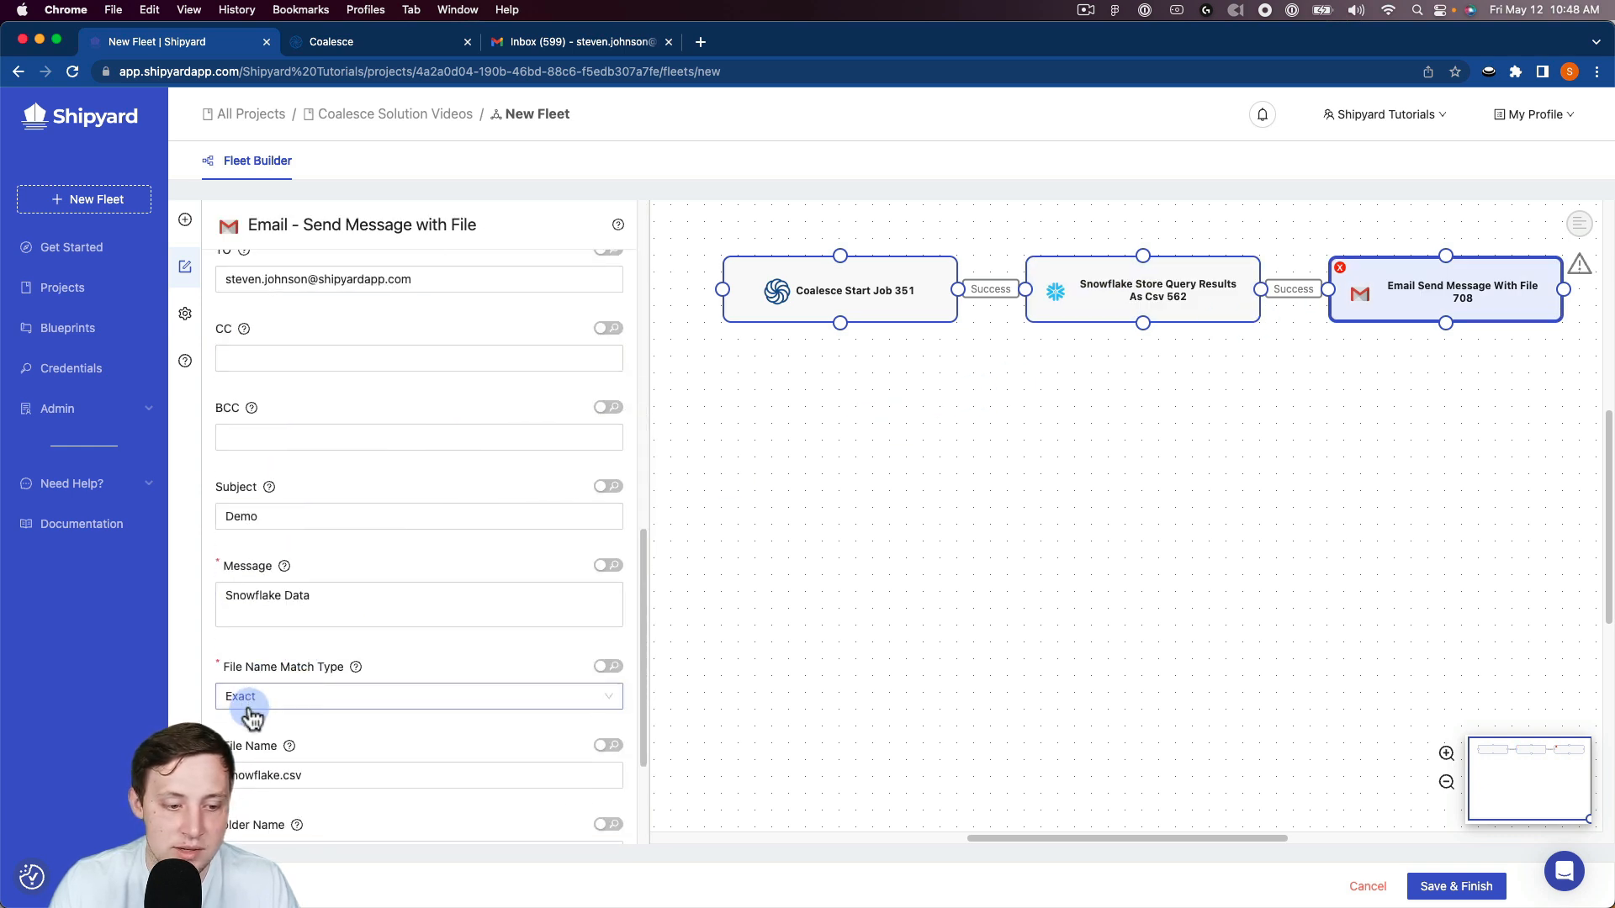
{"action": "scroll", "coordinate": [521, 666], "scroll_direction": "up", "scroll_amount": 10}
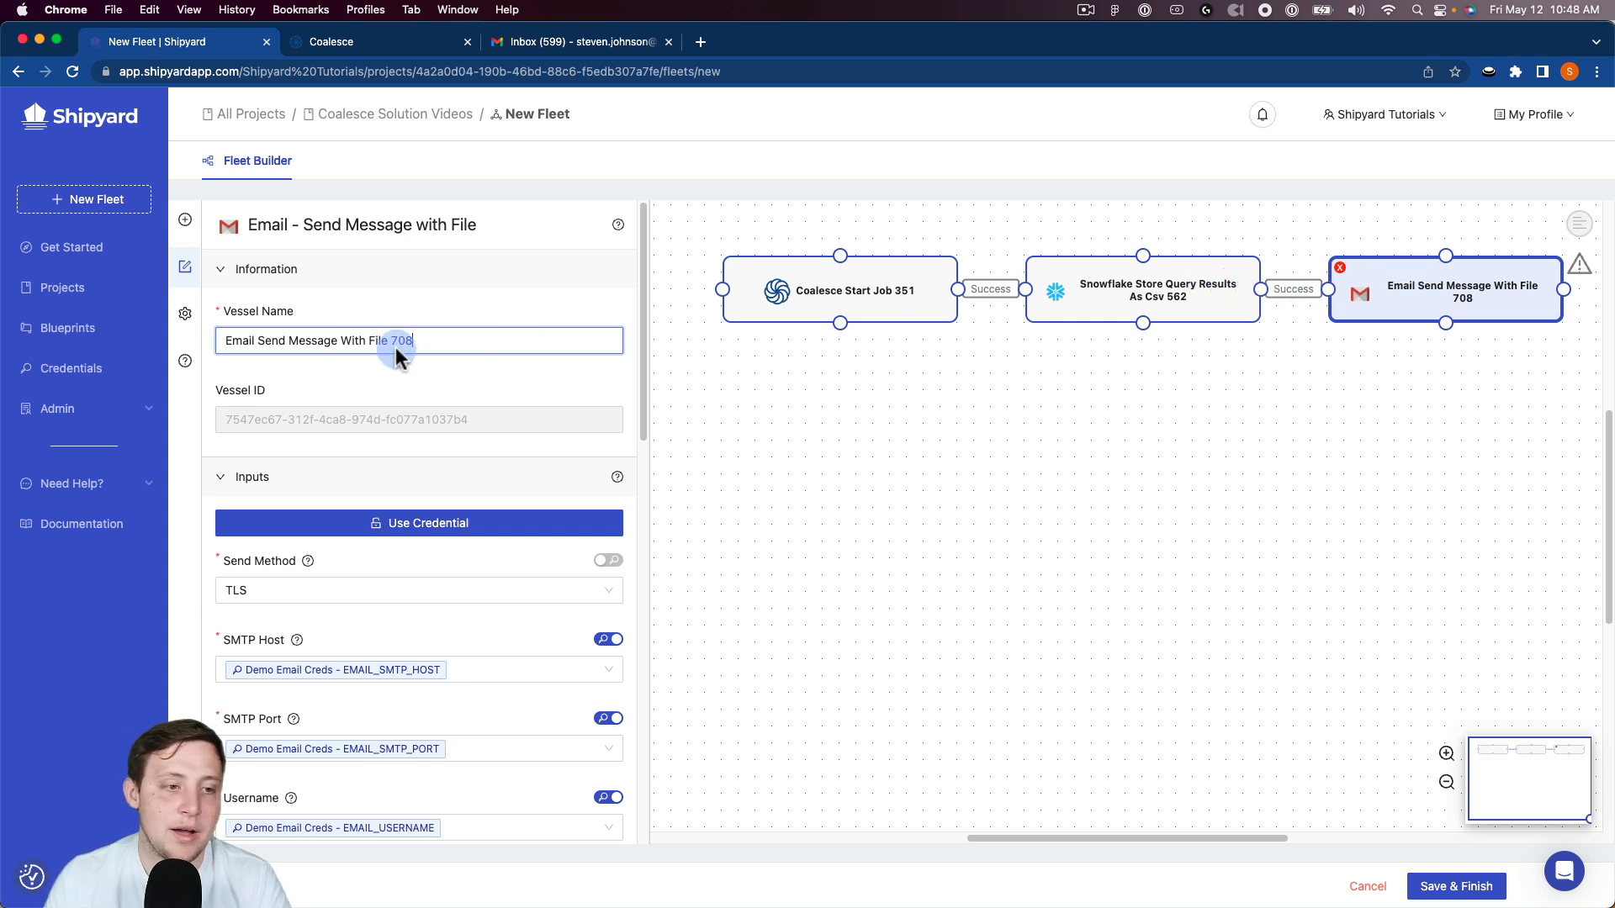
Step: Name the fleet Coalesce -> Snowflake in its settings
{"action": "left_click", "coordinate": [184, 330]}
{"action": "double_click", "coordinate": [309, 335]}
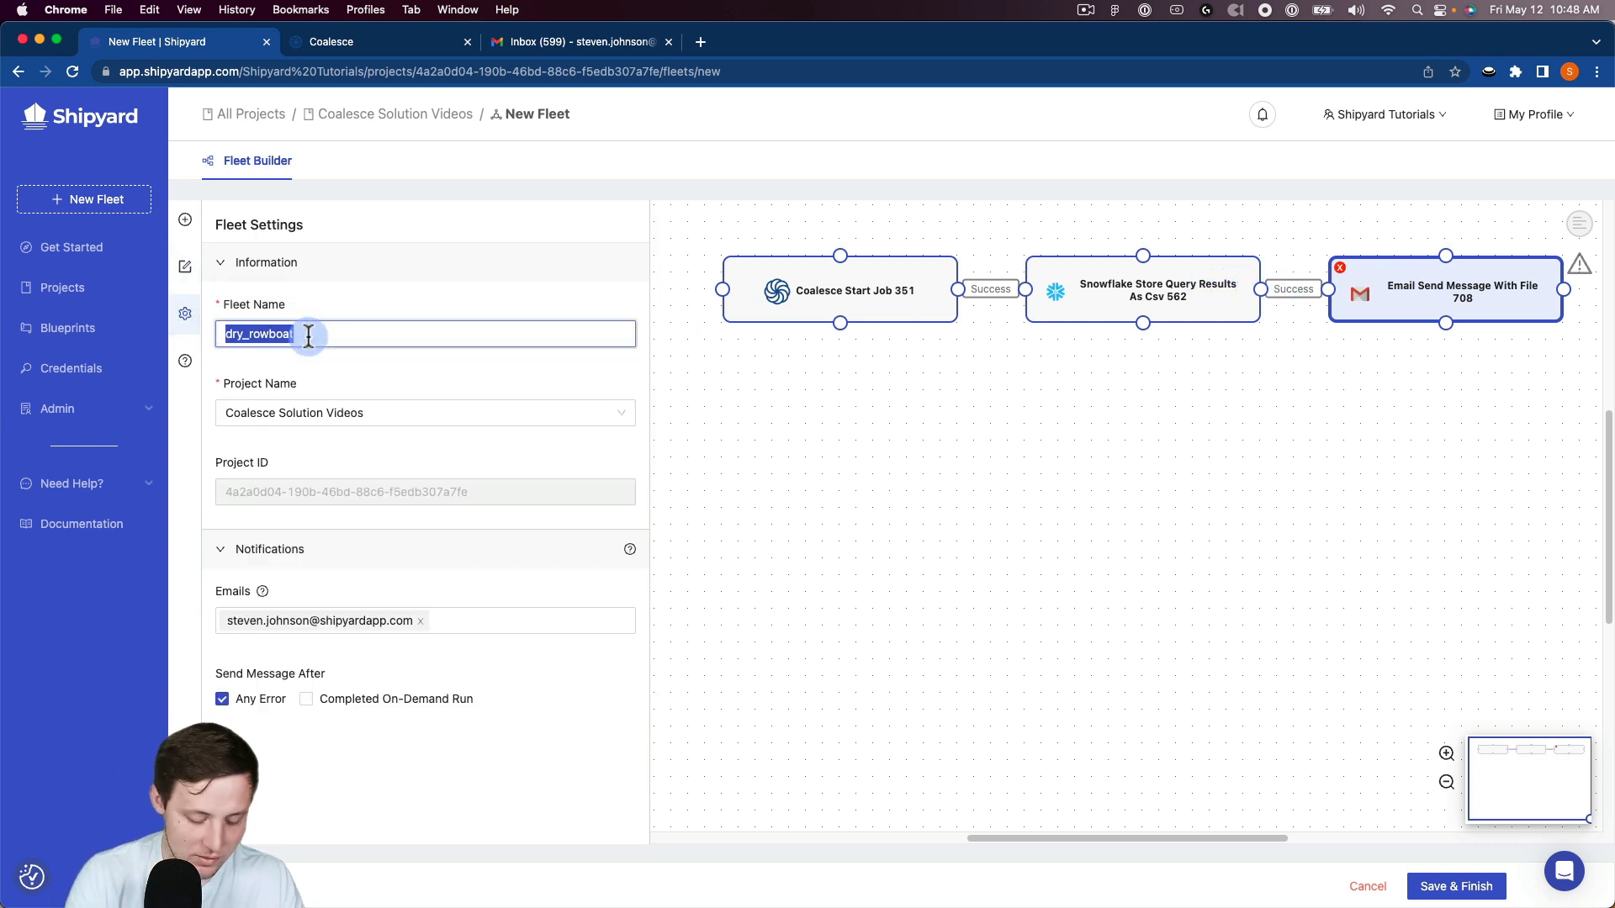
{"action": "type", "text": "Coalesce -> Snowflake"}
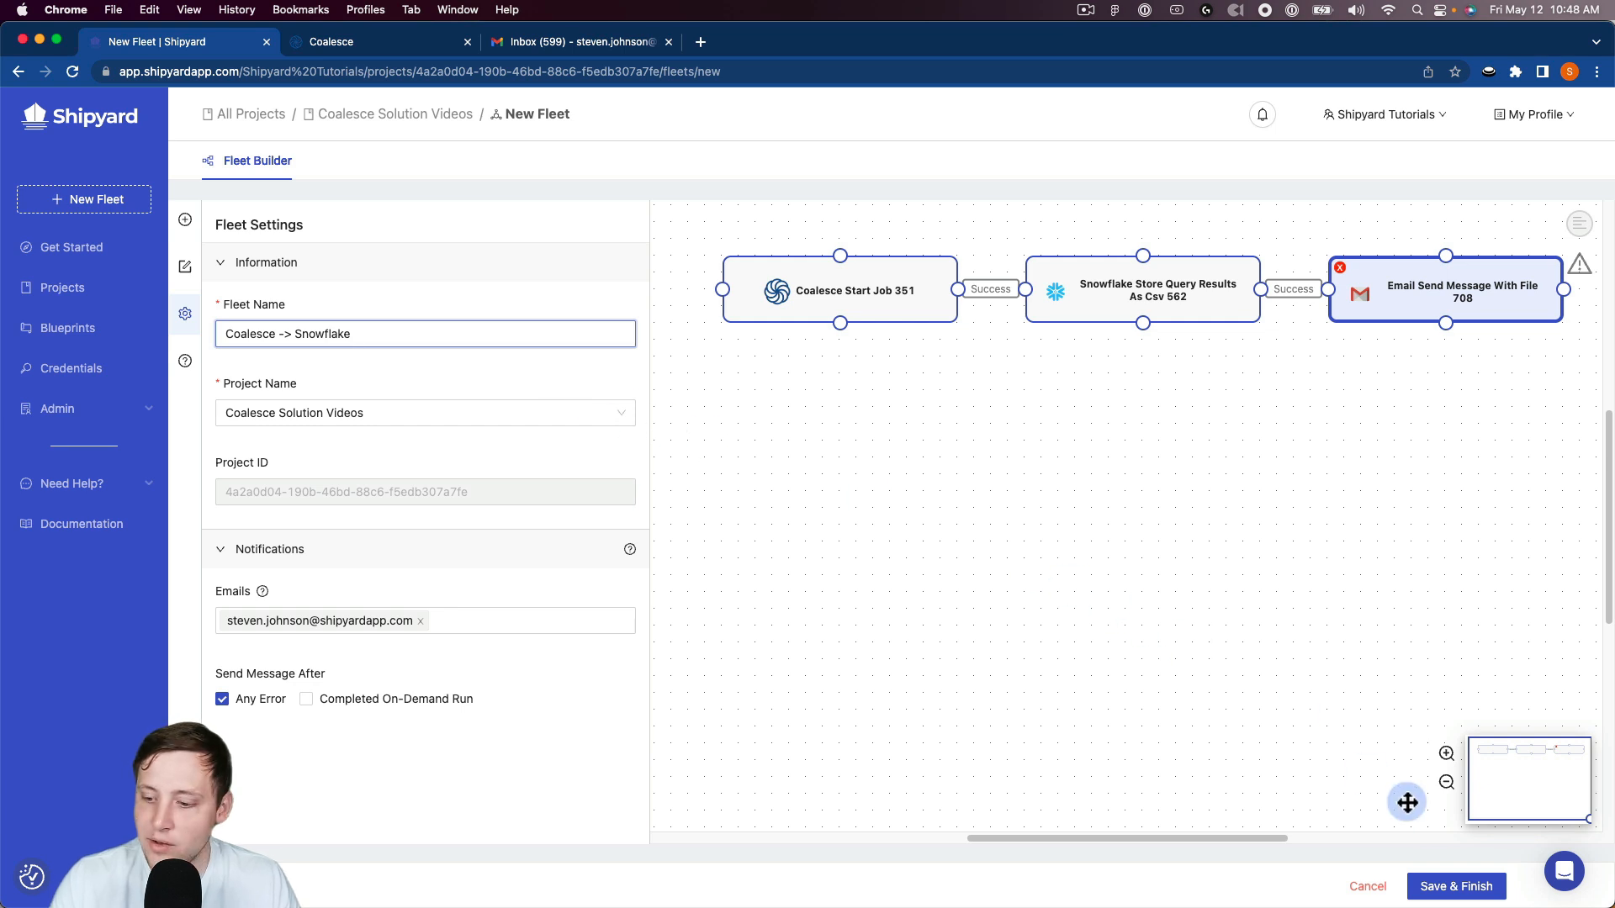
Step: Save the finished fleet and run it on demand
{"action": "left_click", "coordinate": [1448, 884]}
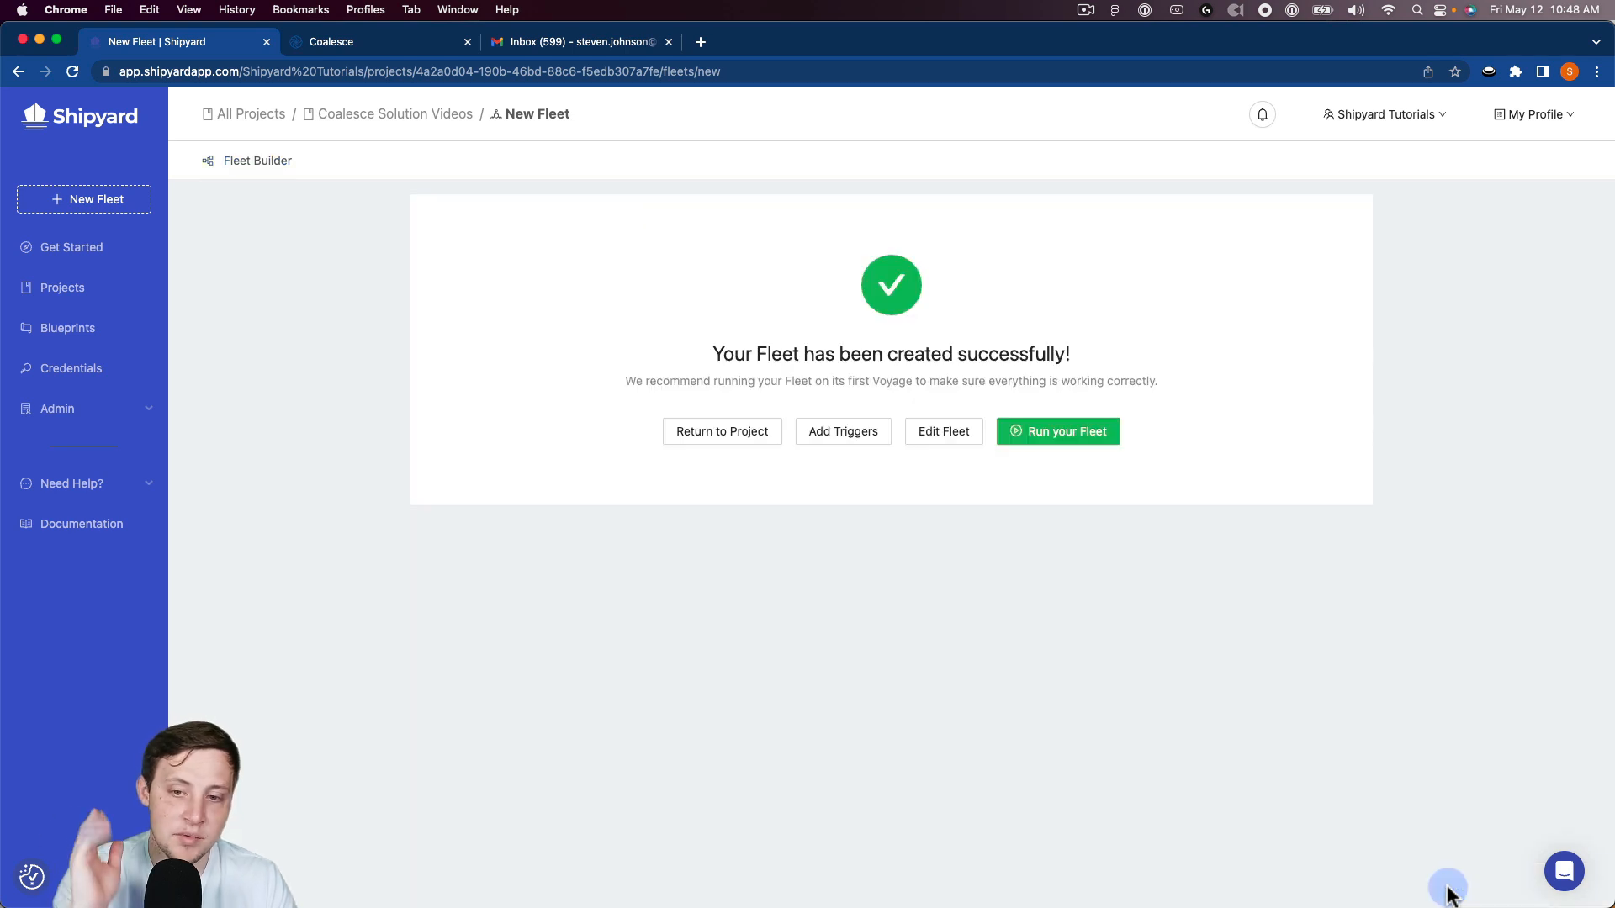
{"action": "left_click", "coordinate": [1027, 436]}
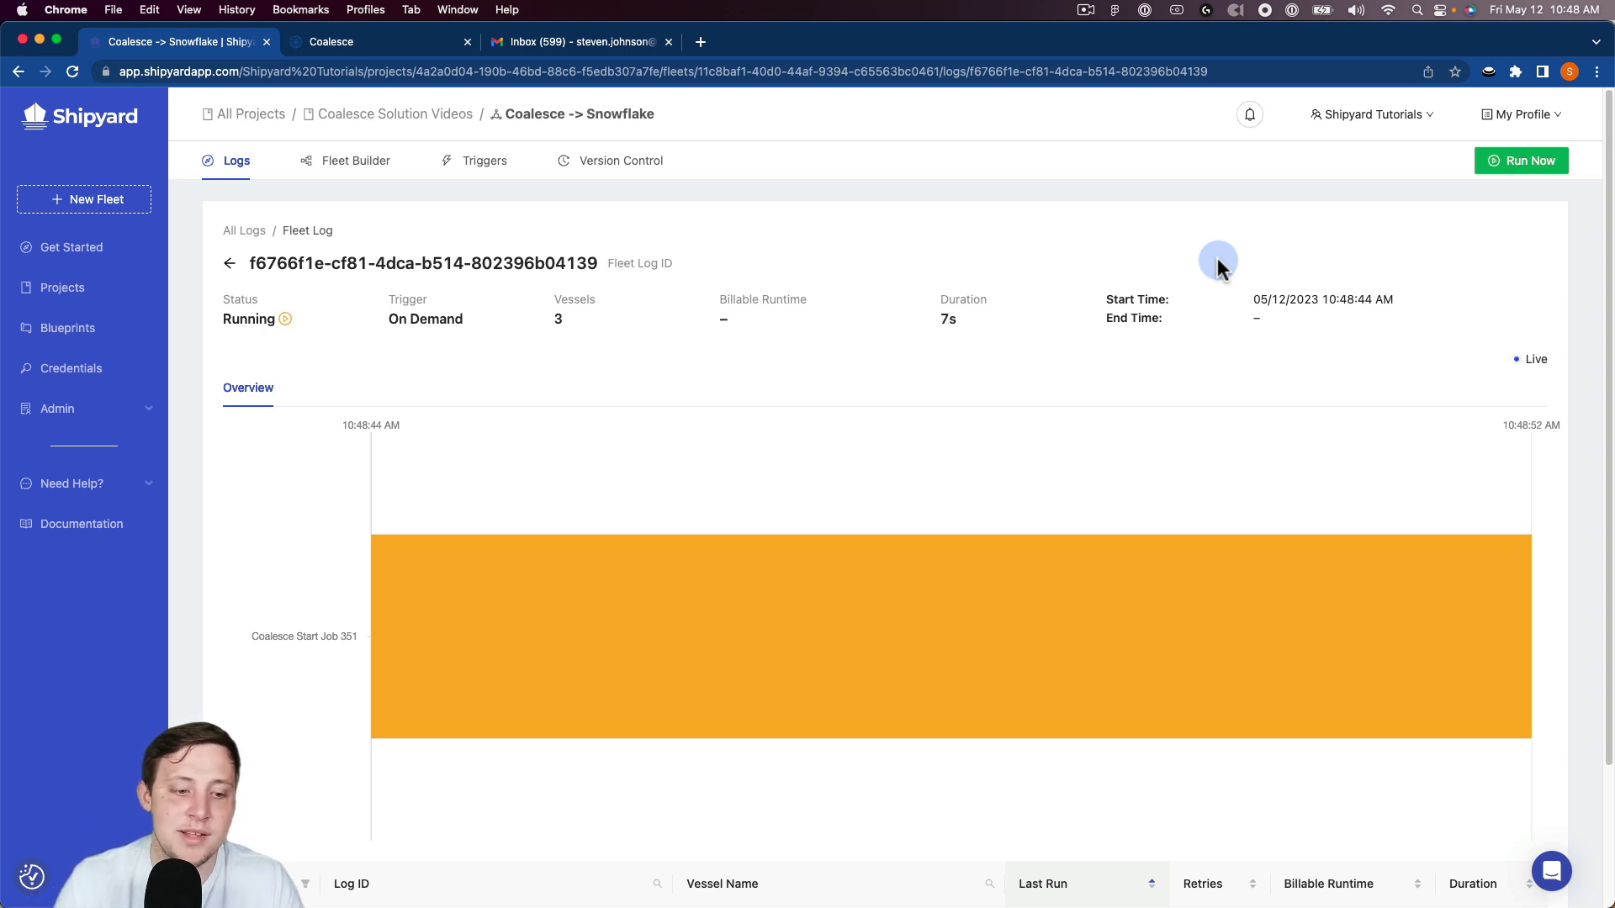
{"action": "mouse_move", "coordinate": [458, 605]}
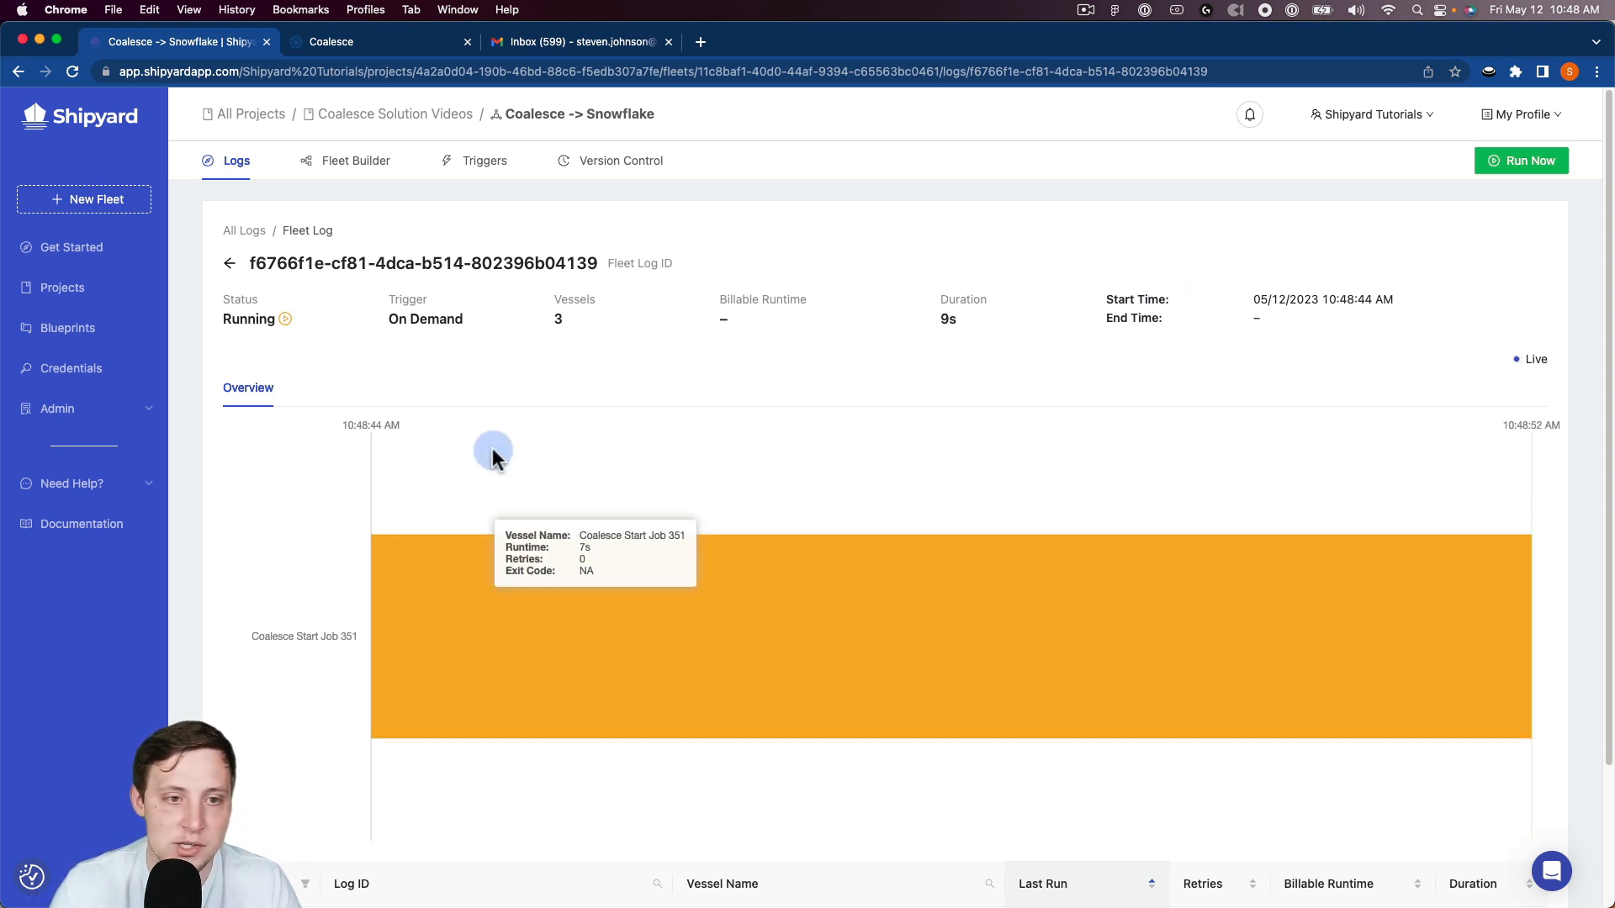
Step: Add two hourly schedules at :00 to the fleet's triggers
{"action": "left_click", "coordinate": [452, 164]}
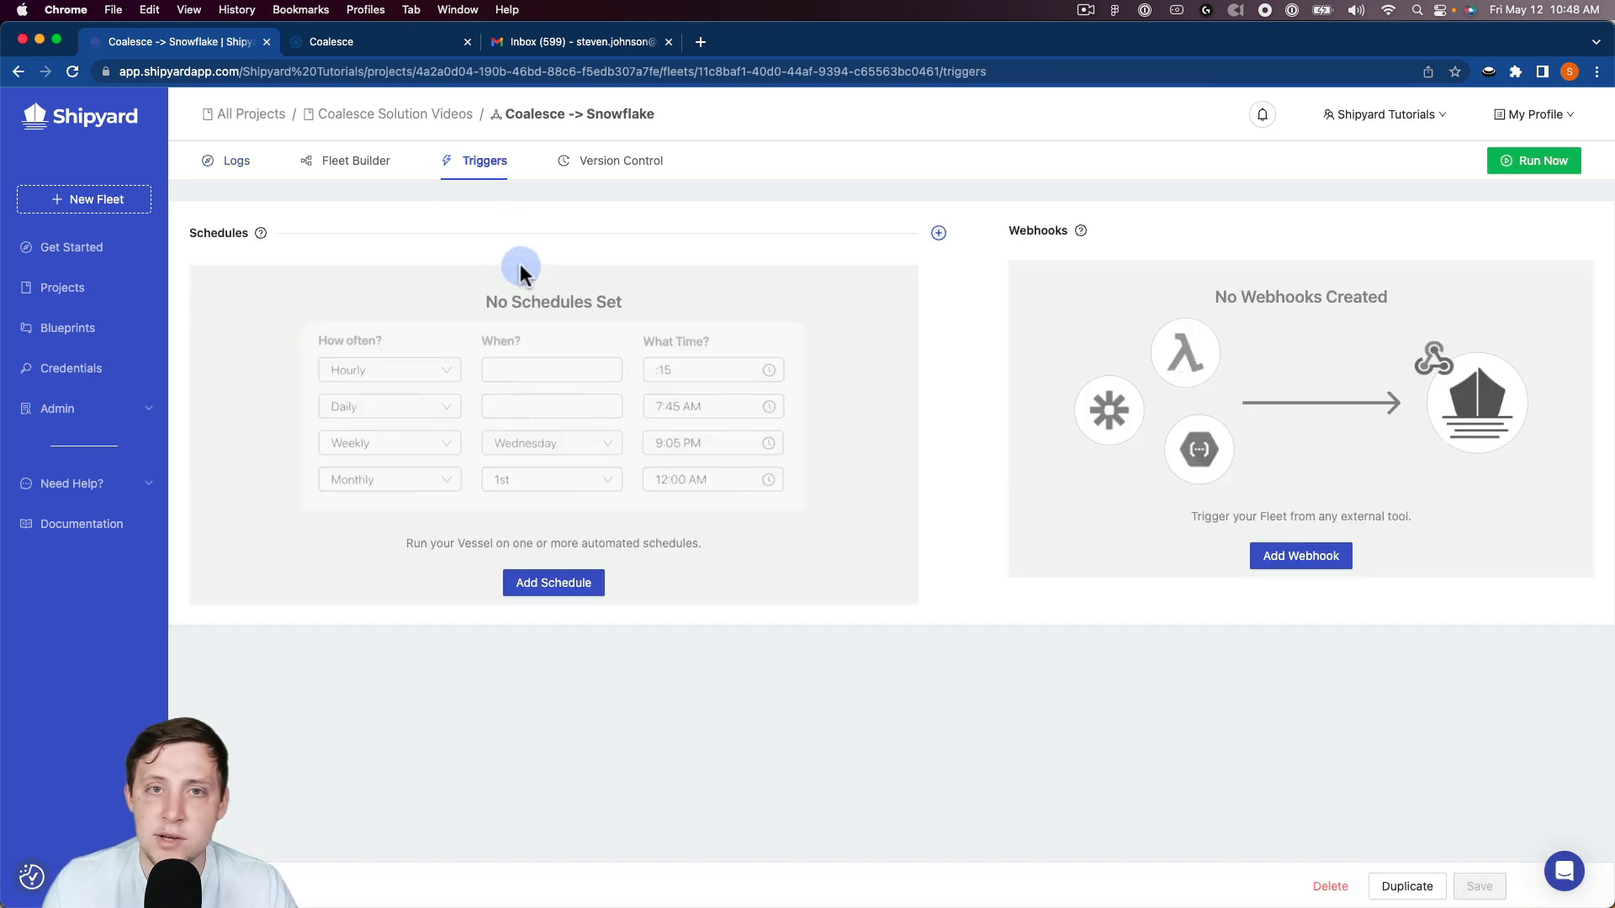
{"action": "left_click", "coordinate": [542, 583]}
{"action": "left_click", "coordinate": [235, 319]}
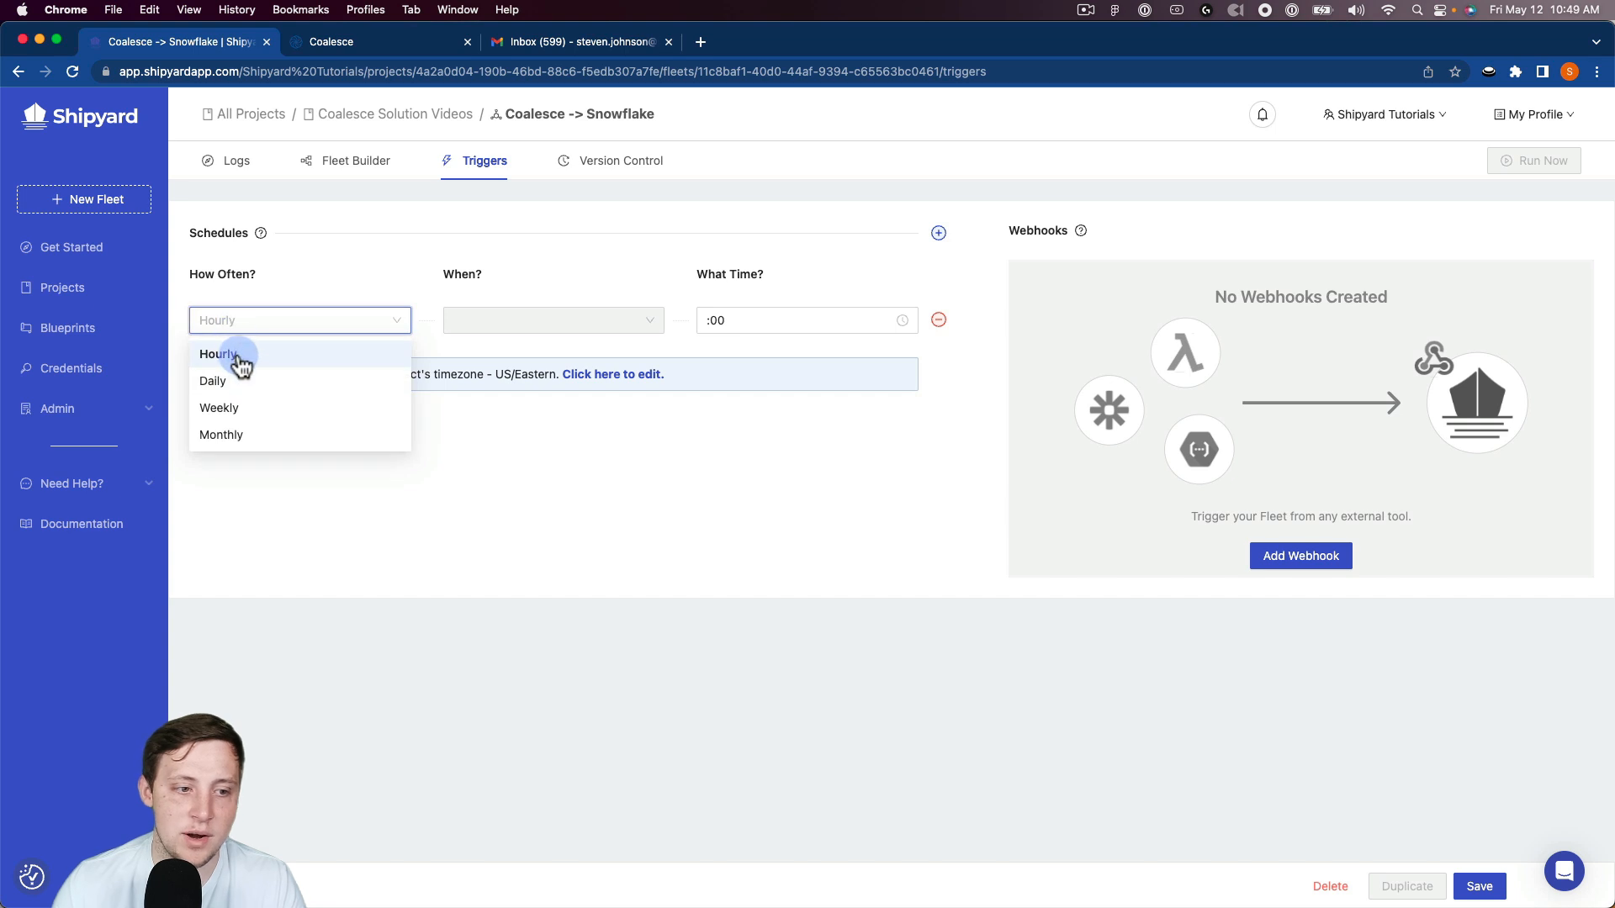
{"action": "left_click", "coordinate": [585, 255]}
{"action": "double_click", "coordinate": [938, 233]}
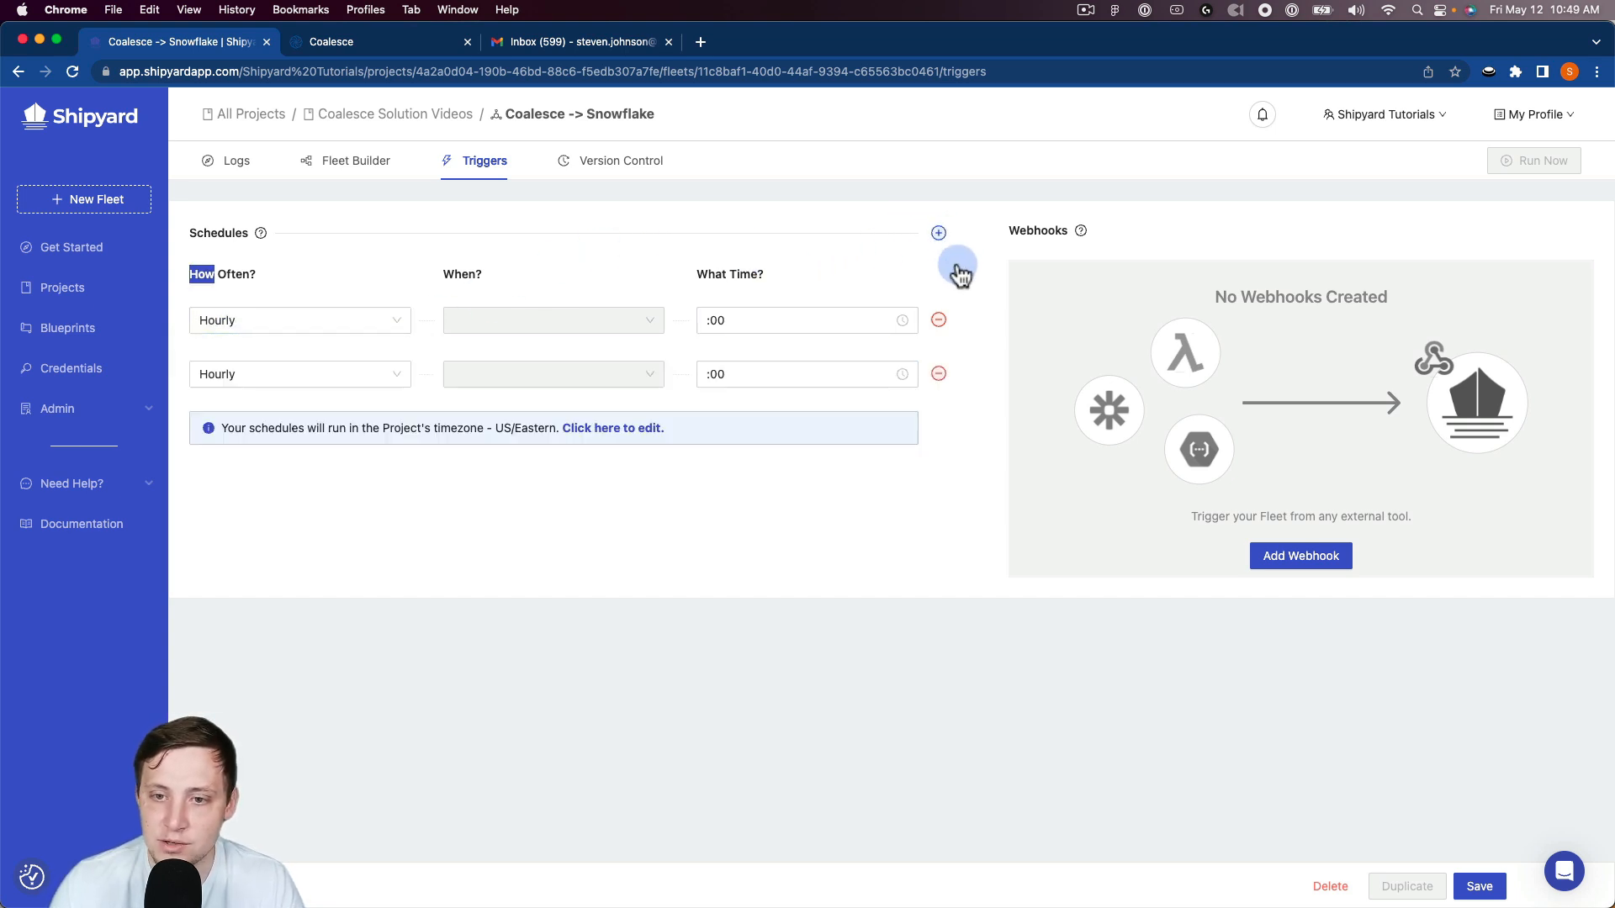
Step: Remove both hourly schedules from the fleet's triggers
{"action": "double_click", "coordinate": [939, 320]}
{"action": "left_click", "coordinate": [938, 320]}
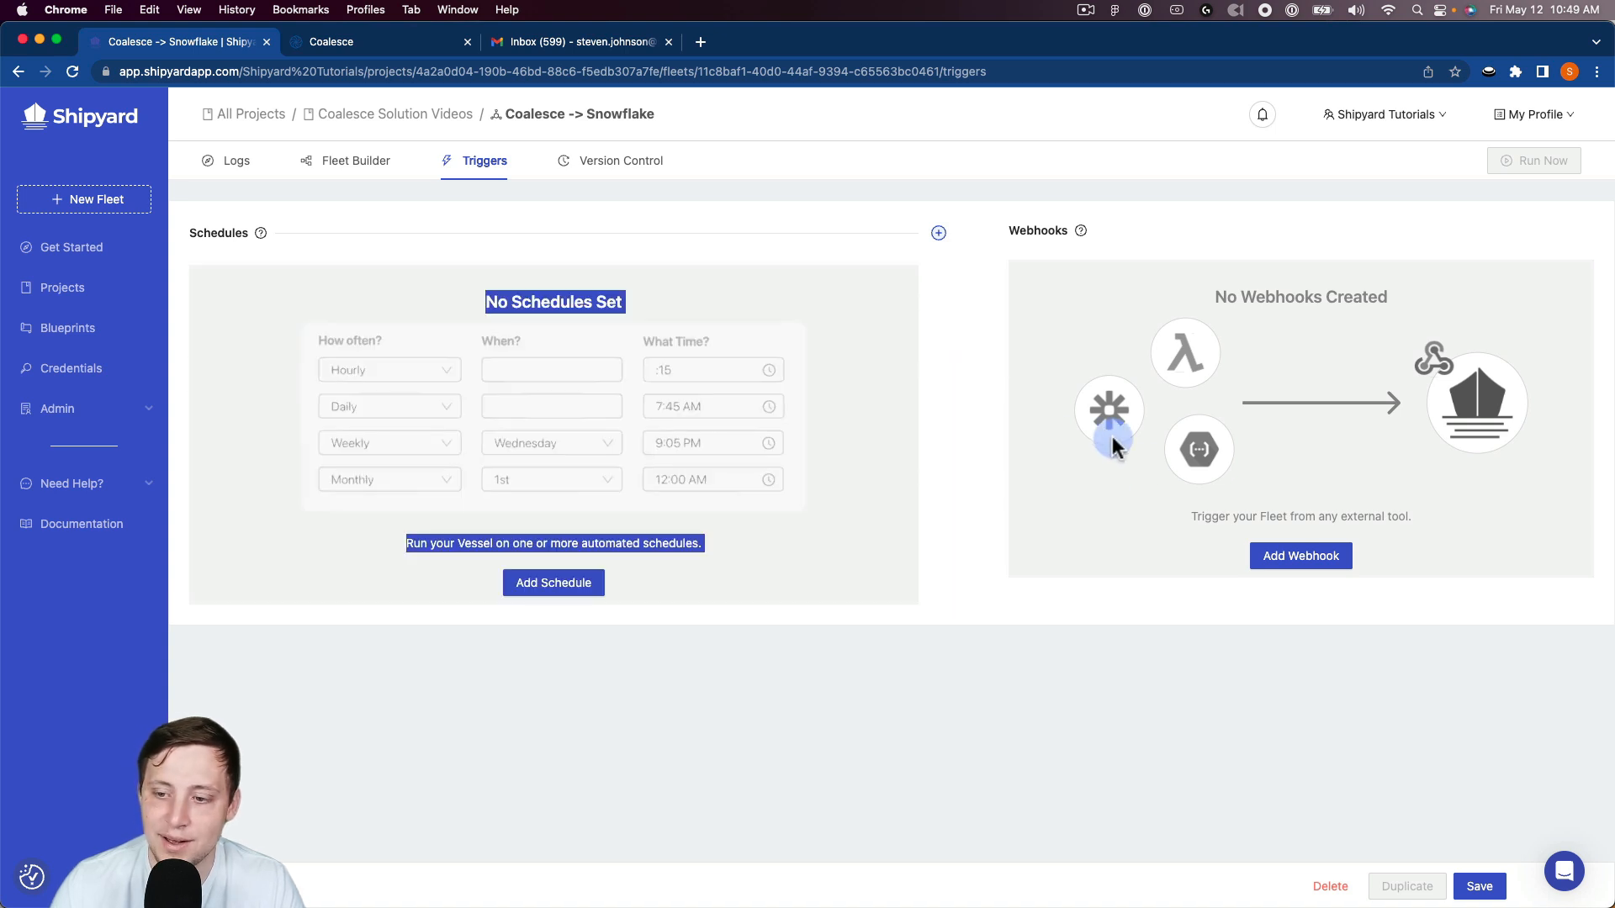
Step: Add a webhook to the fleet's triggers and delete it again
{"action": "left_click", "coordinate": [1236, 558]}
{"action": "left_click", "coordinate": [1319, 570]}
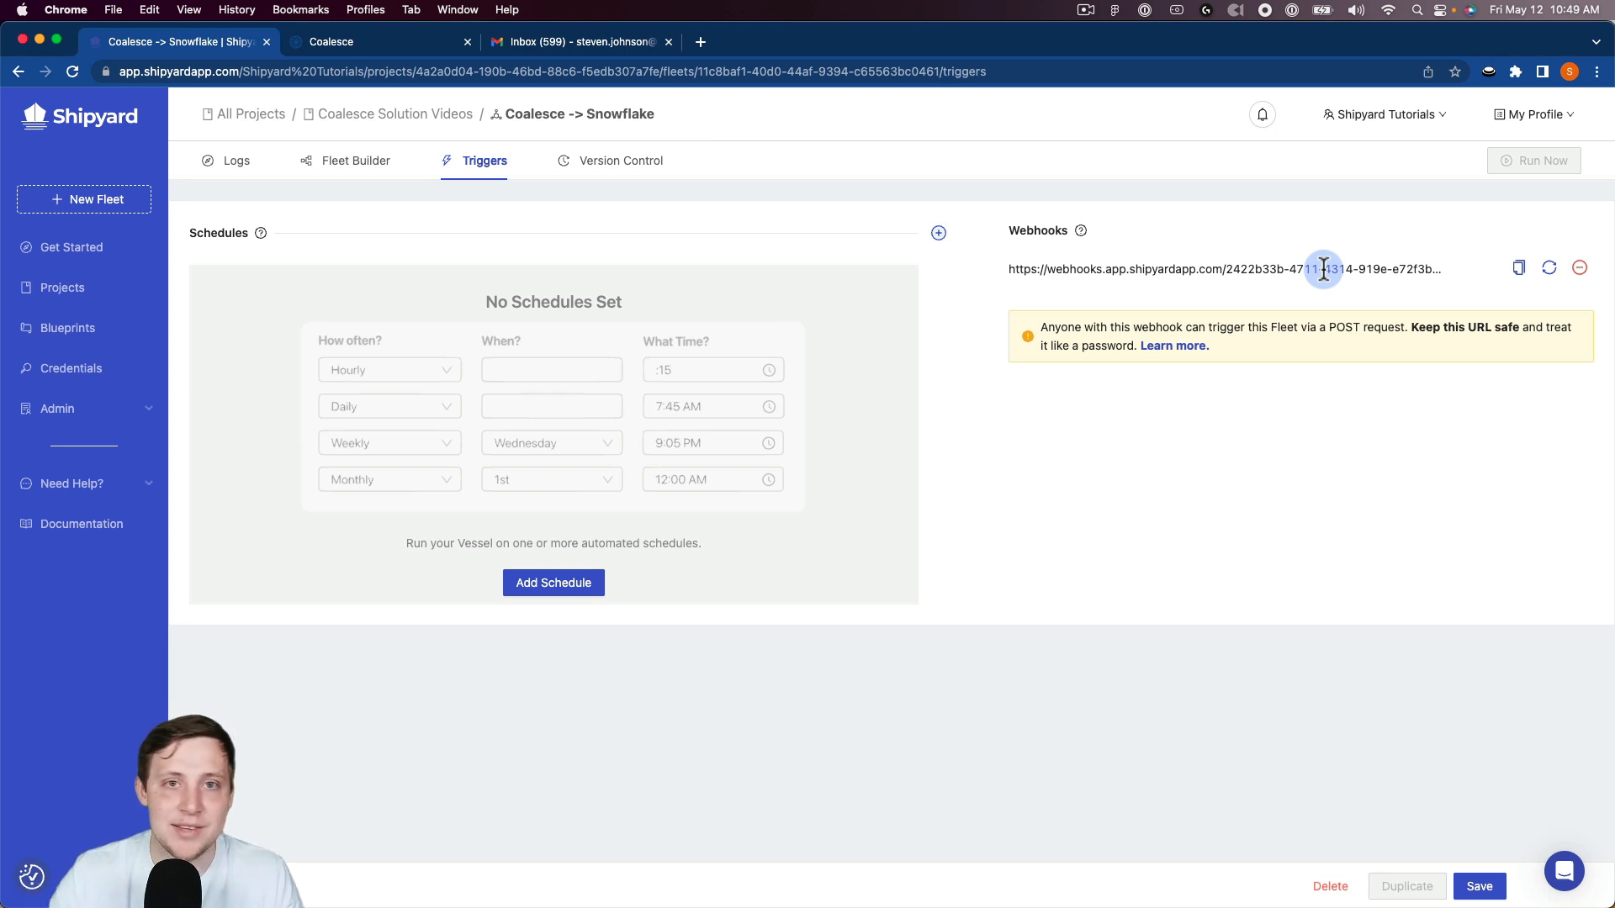
{"action": "left_click", "coordinate": [1593, 269]}
{"action": "left_click", "coordinate": [1569, 217]}
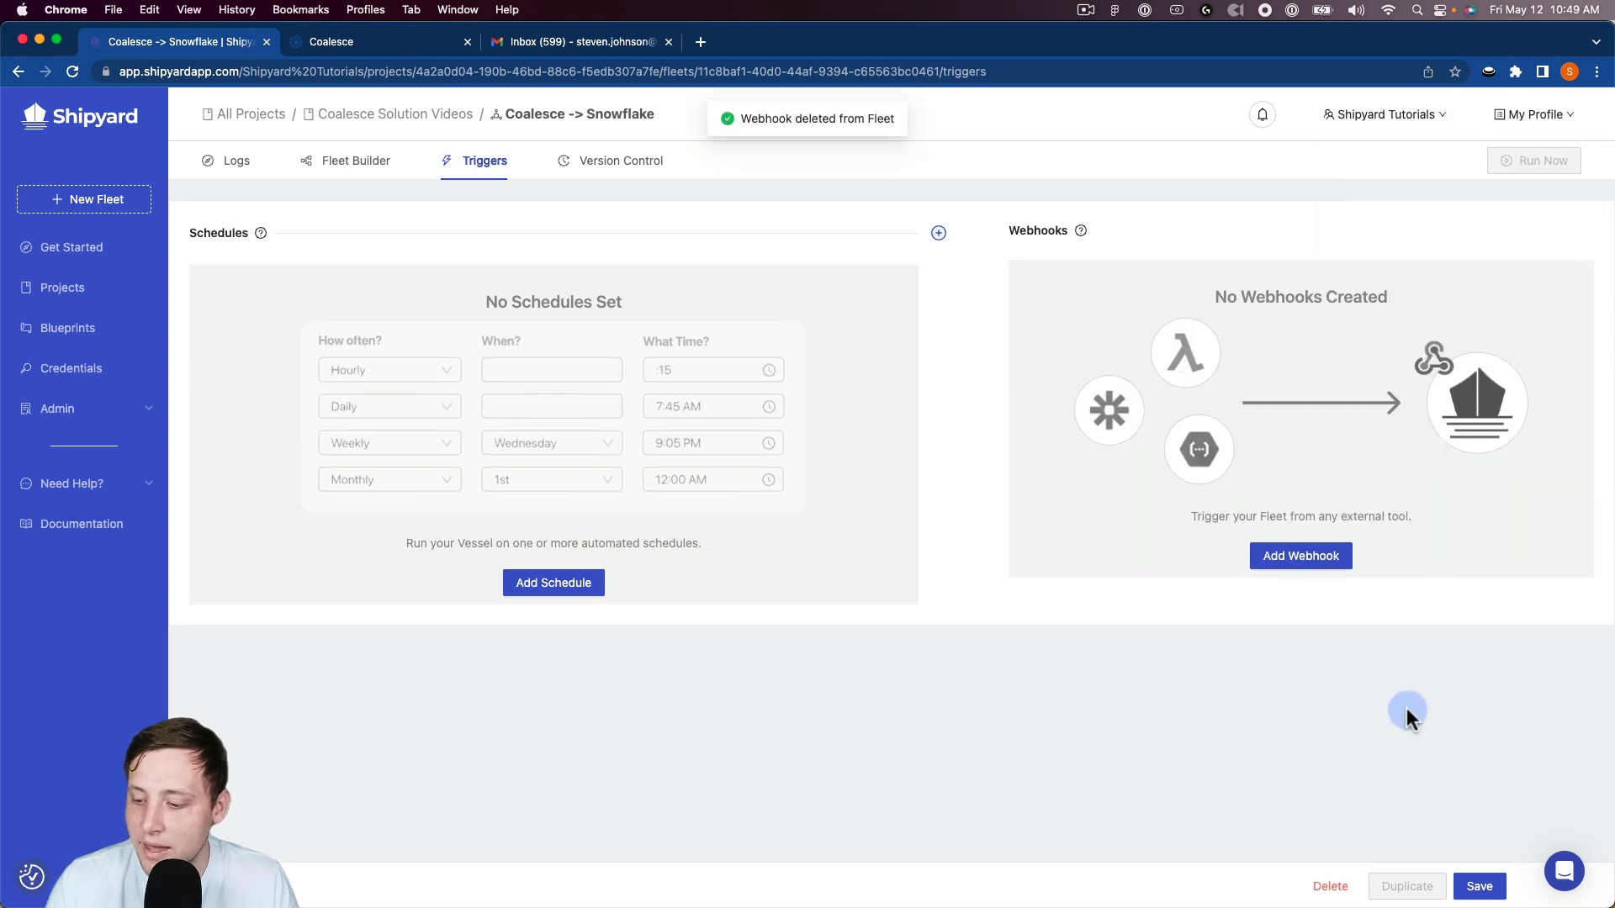
Step: Save the fleet's triggers and open the log of its on-demand run
{"action": "left_click", "coordinate": [1479, 885]}
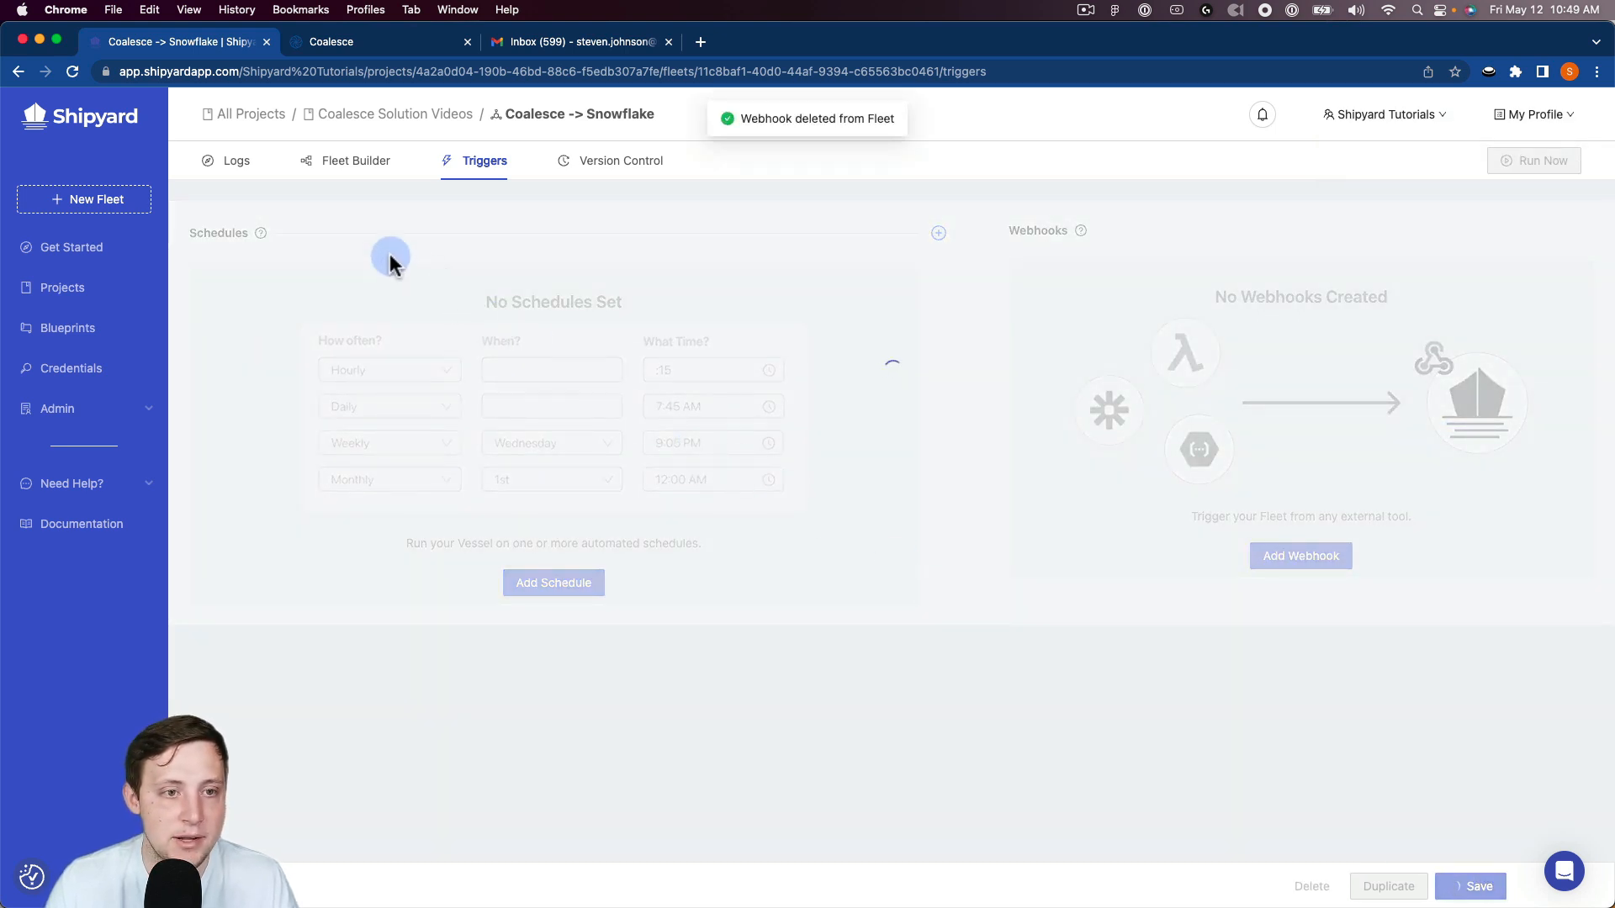
{"action": "left_click", "coordinate": [241, 168]}
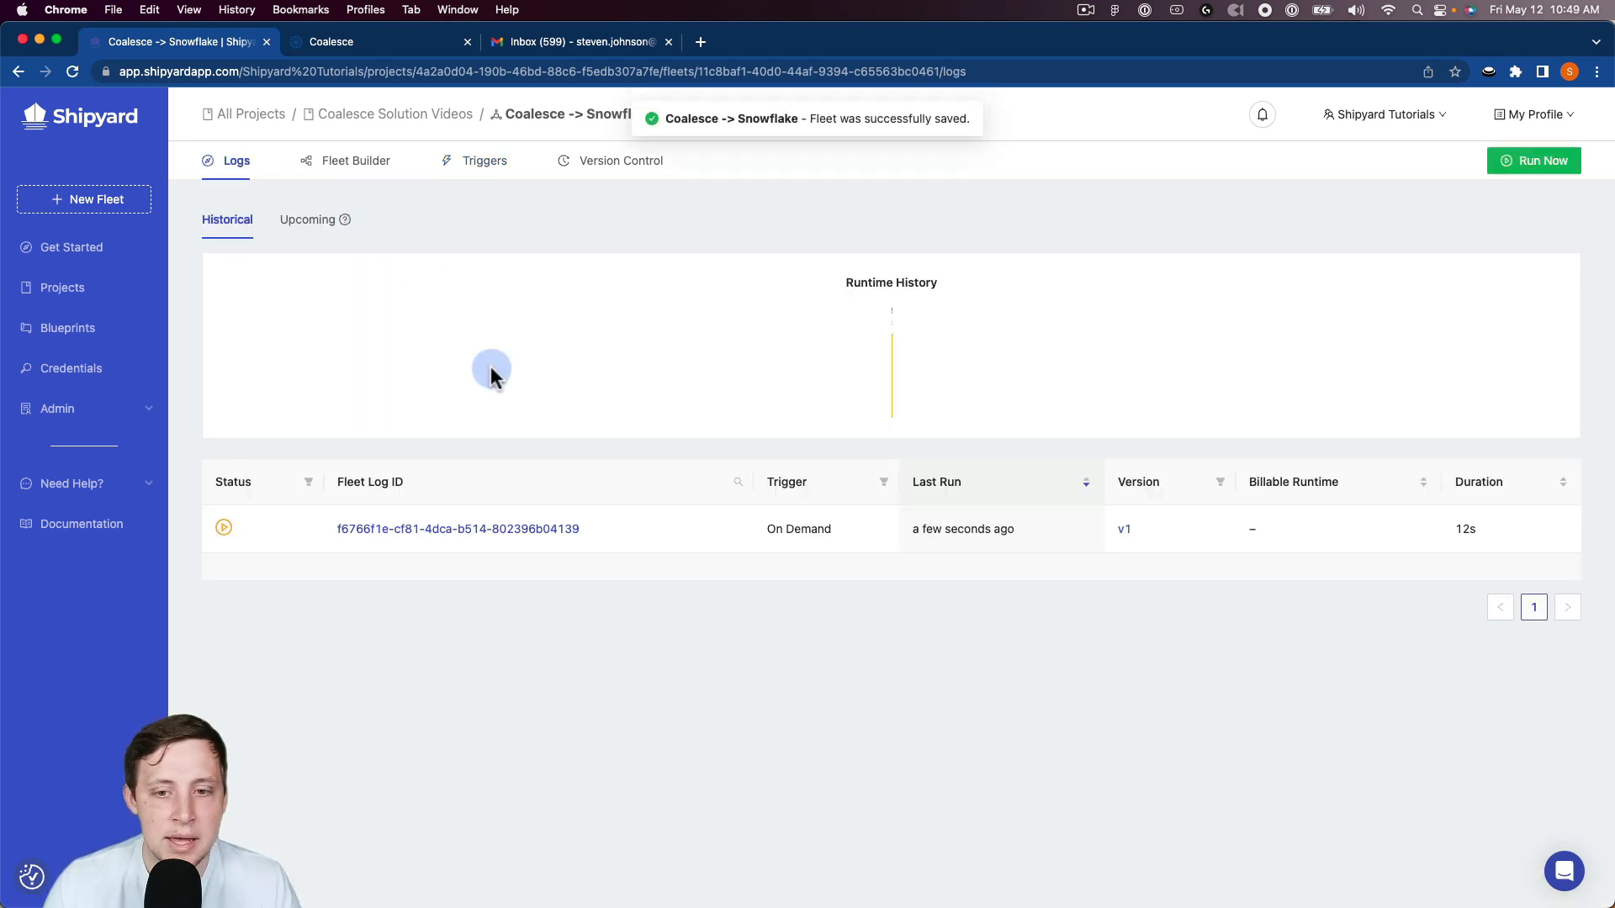
{"action": "left_click", "coordinate": [389, 530]}
{"action": "mouse_move", "coordinate": [559, 535]}
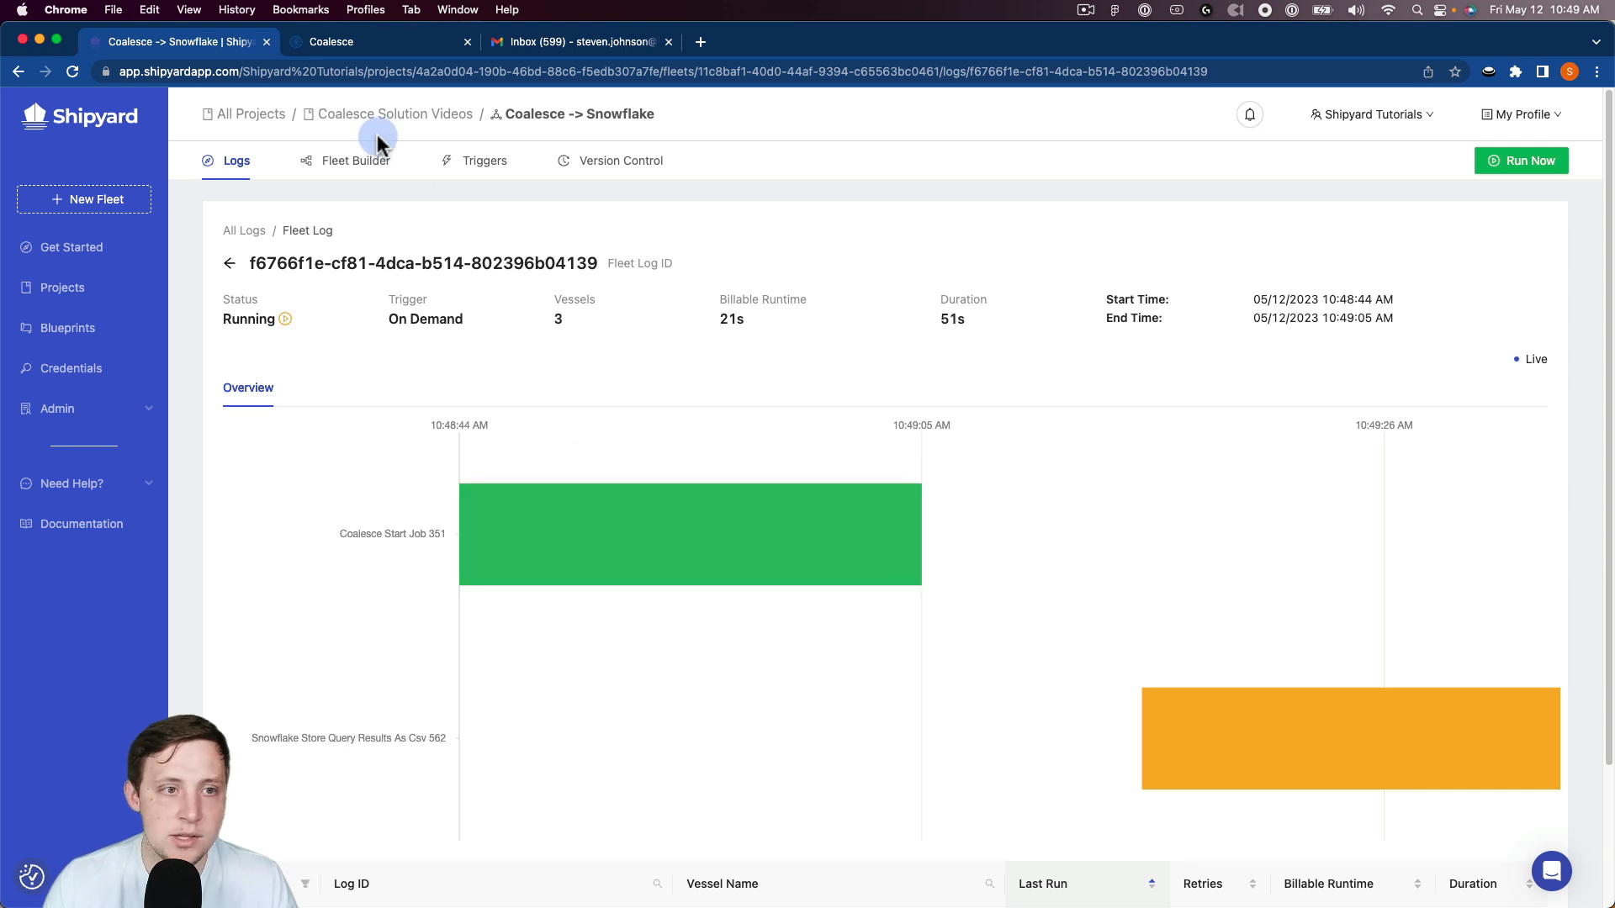
Step: Switch to Coalesce and check the latest refresh in the deployment activity feed
{"action": "left_click", "coordinate": [360, 42]}
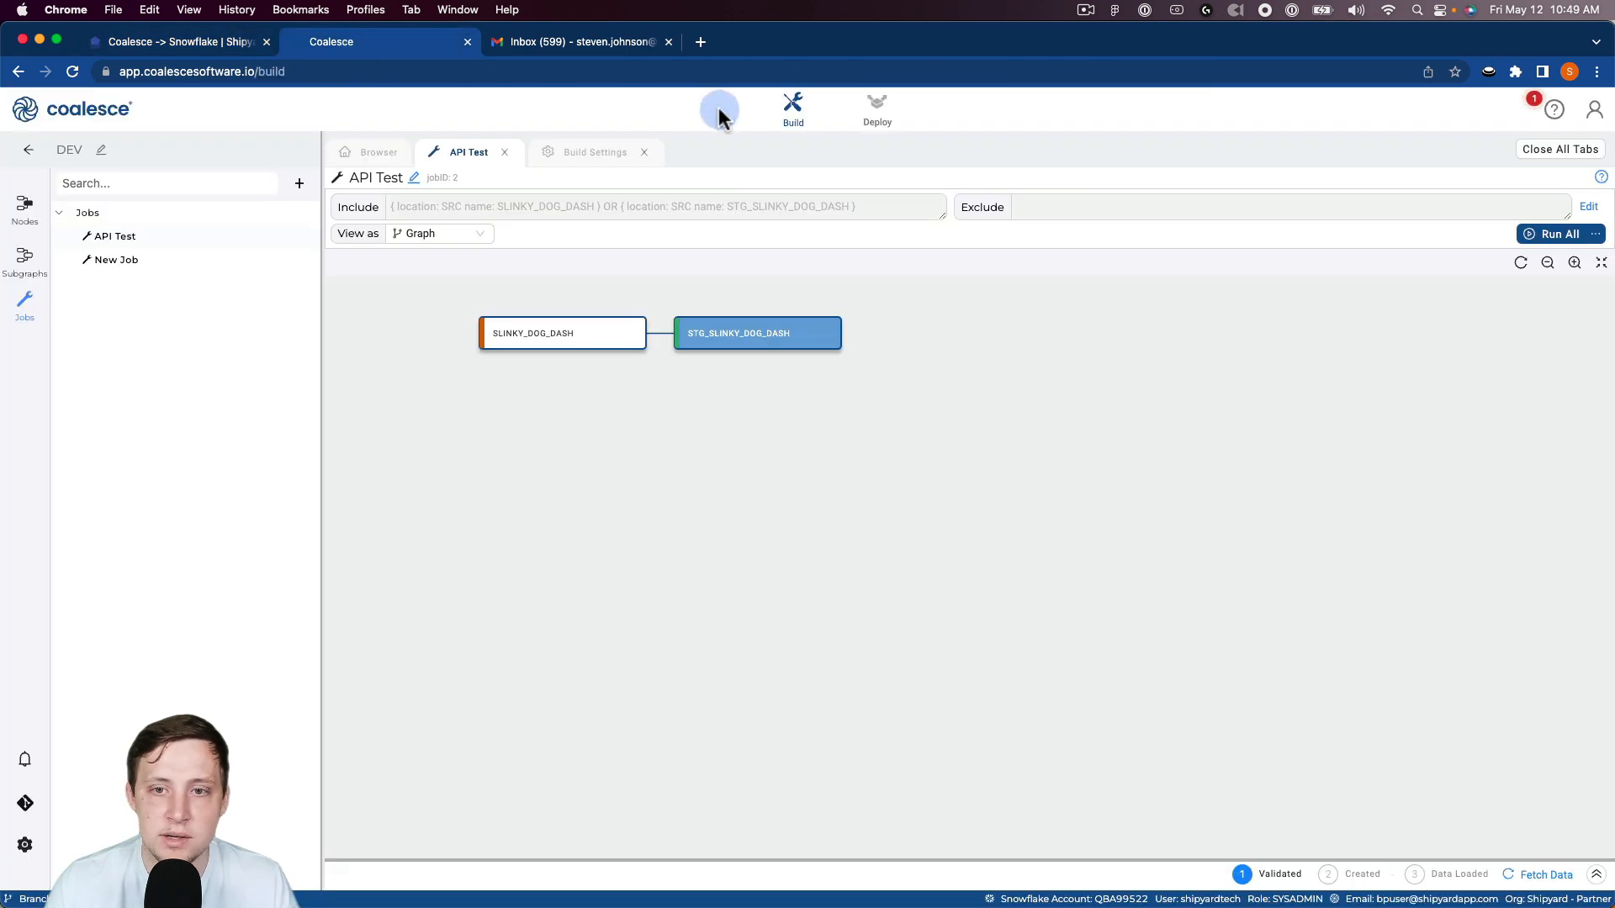
{"action": "left_click", "coordinate": [872, 118]}
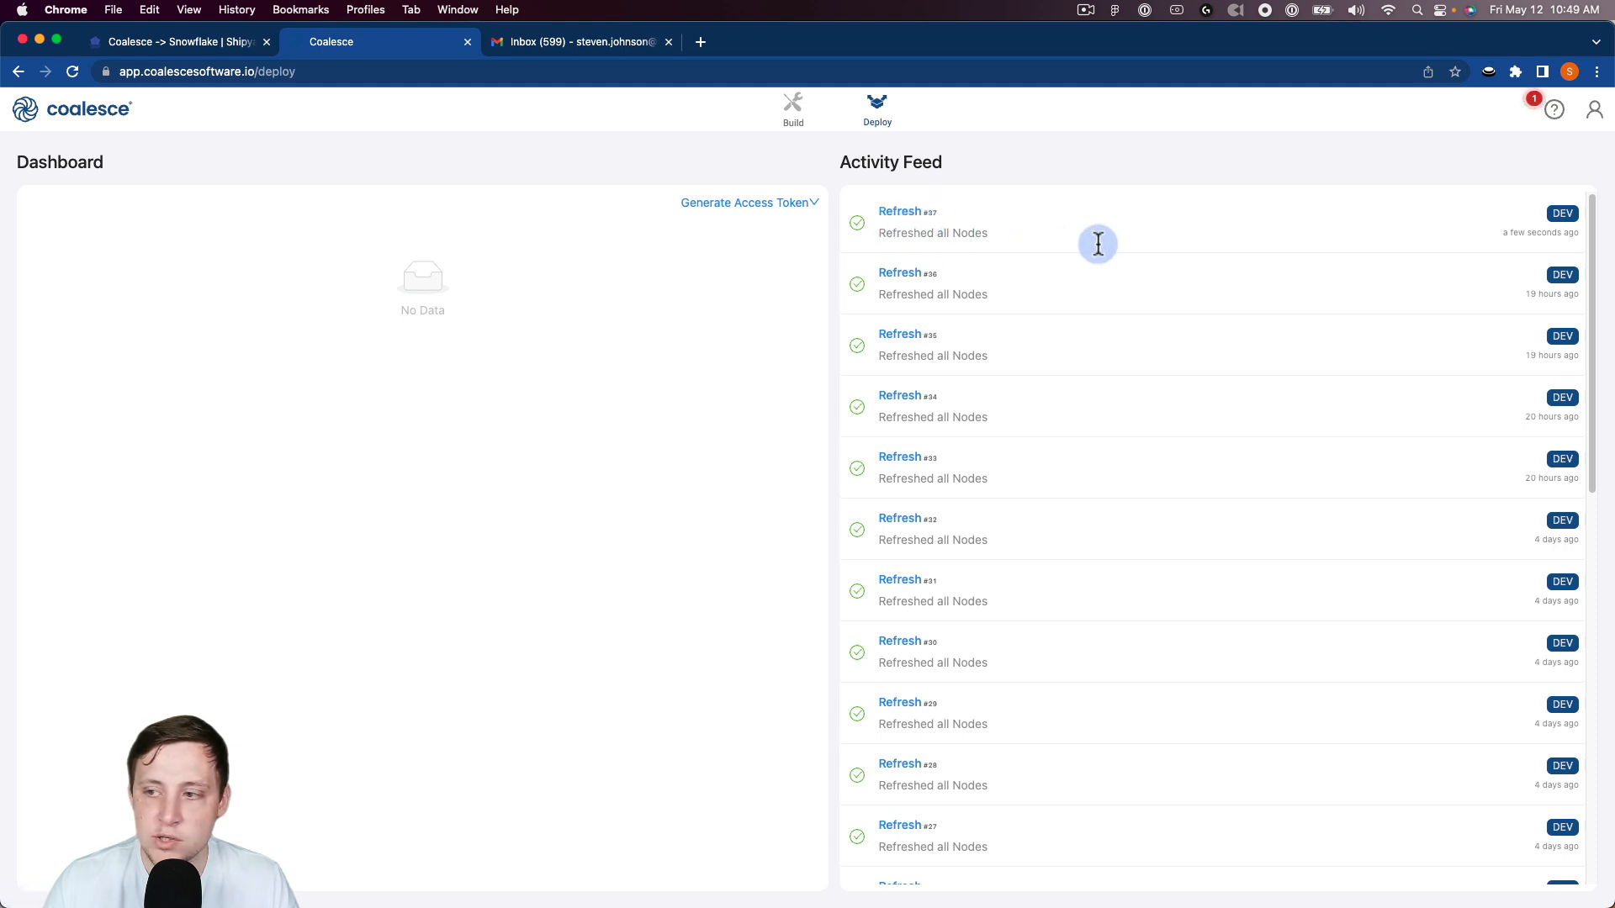
{"action": "mouse_move", "coordinate": [1542, 240]}
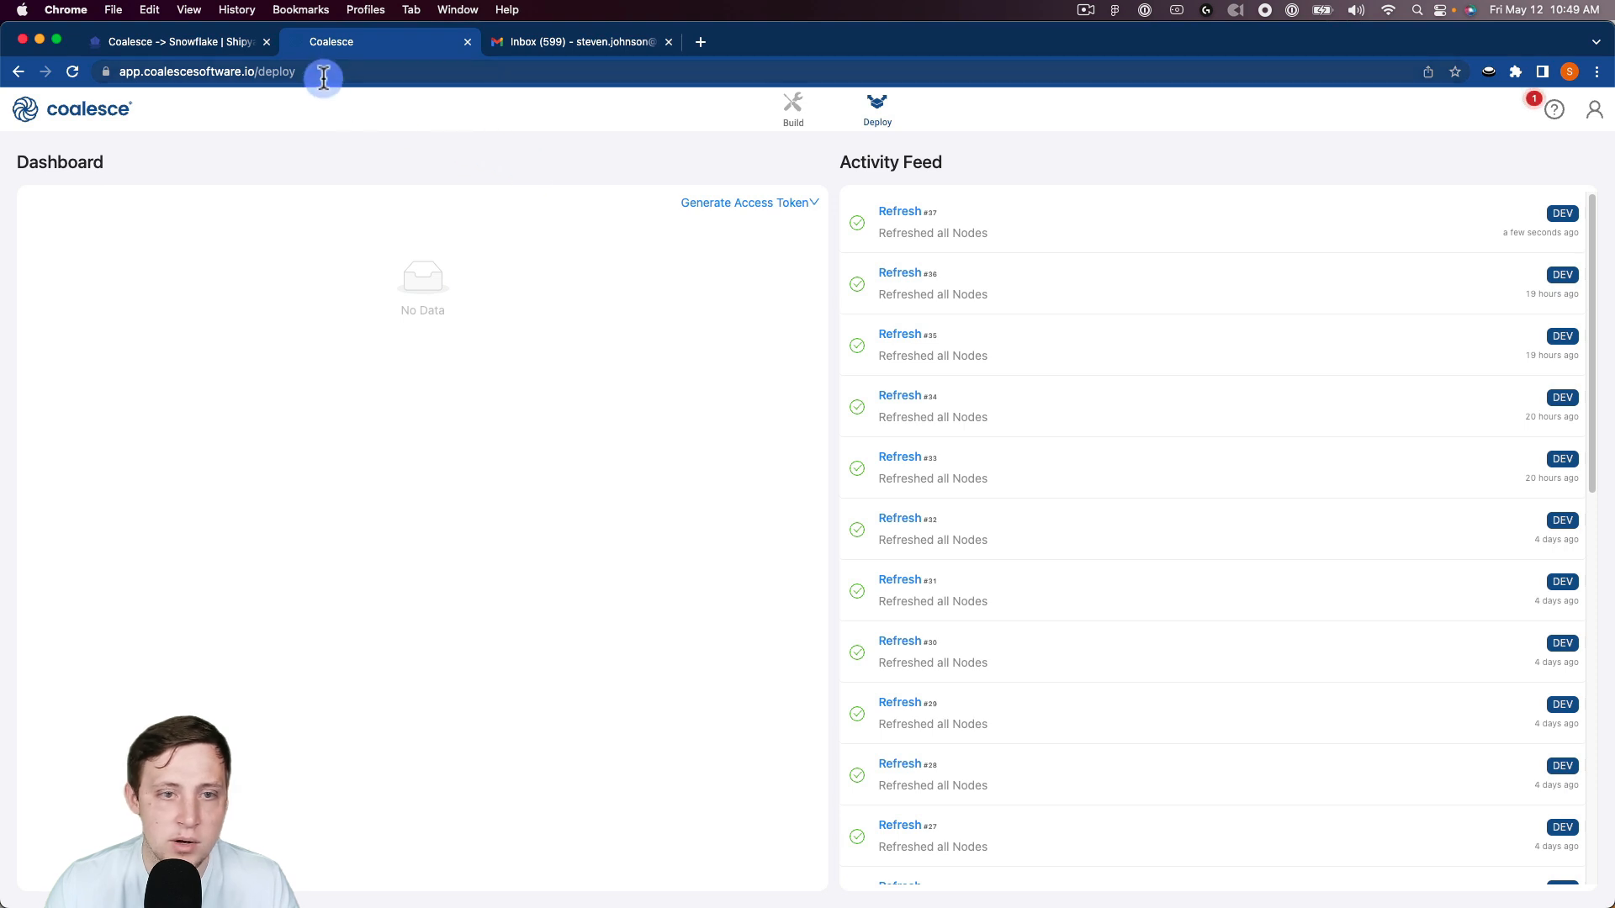
Step: Return to Shipyard and examine the Snowflake vessel's run log, including its username, password and account lines
{"action": "left_click", "coordinate": [210, 42]}
{"action": "scroll", "coordinate": [589, 378], "scroll_direction": "down", "scroll_amount": 3}
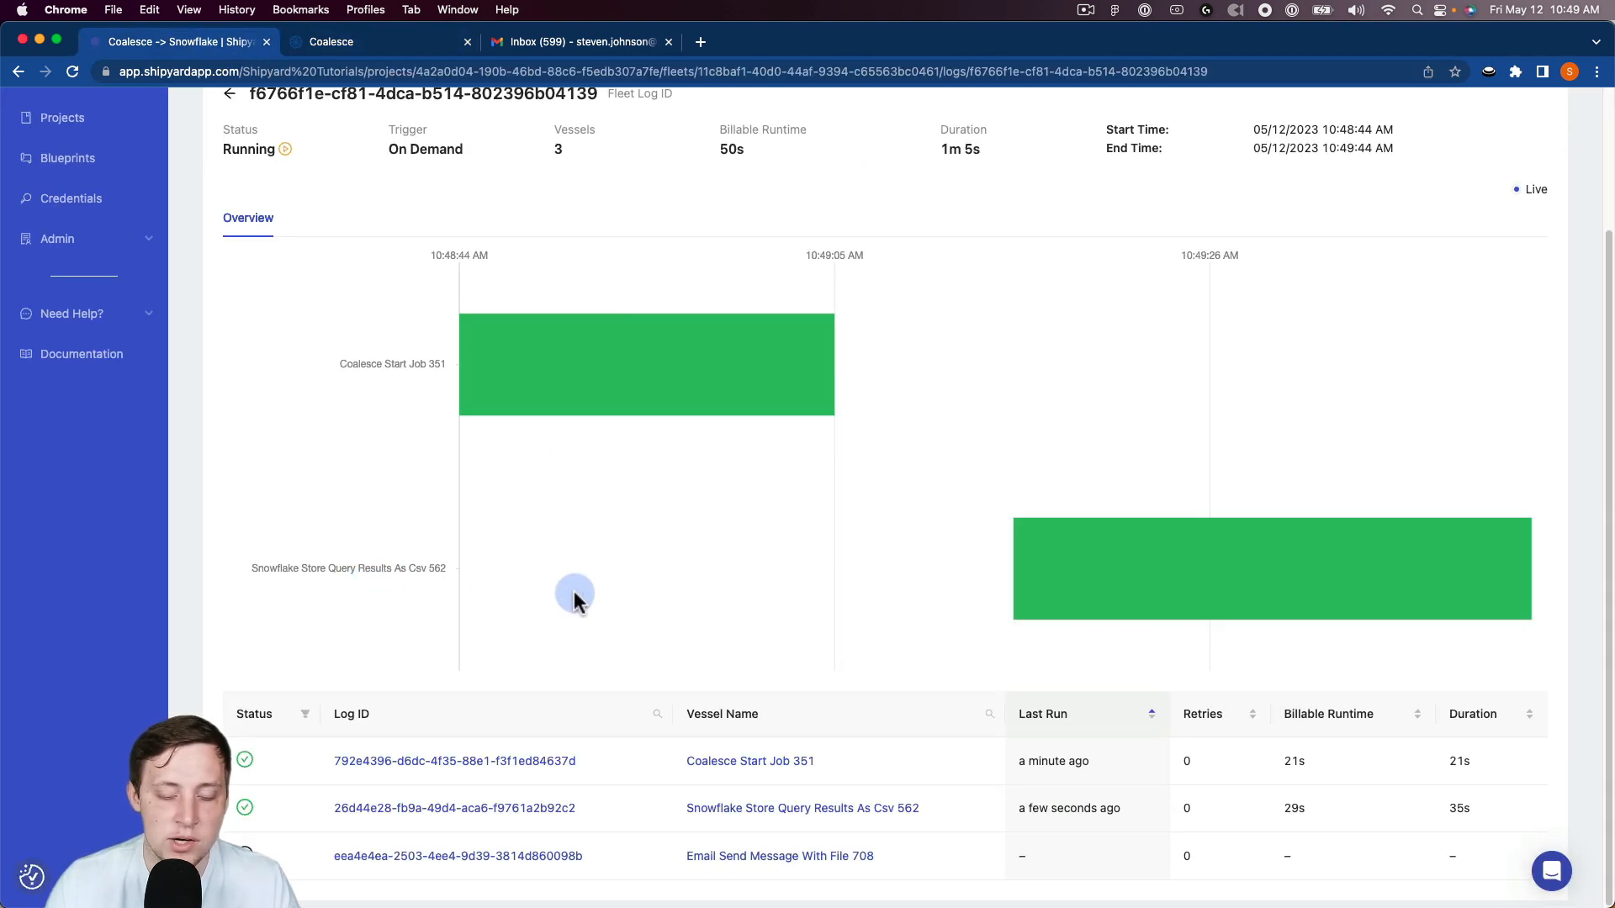
{"action": "left_click", "coordinate": [1057, 584]}
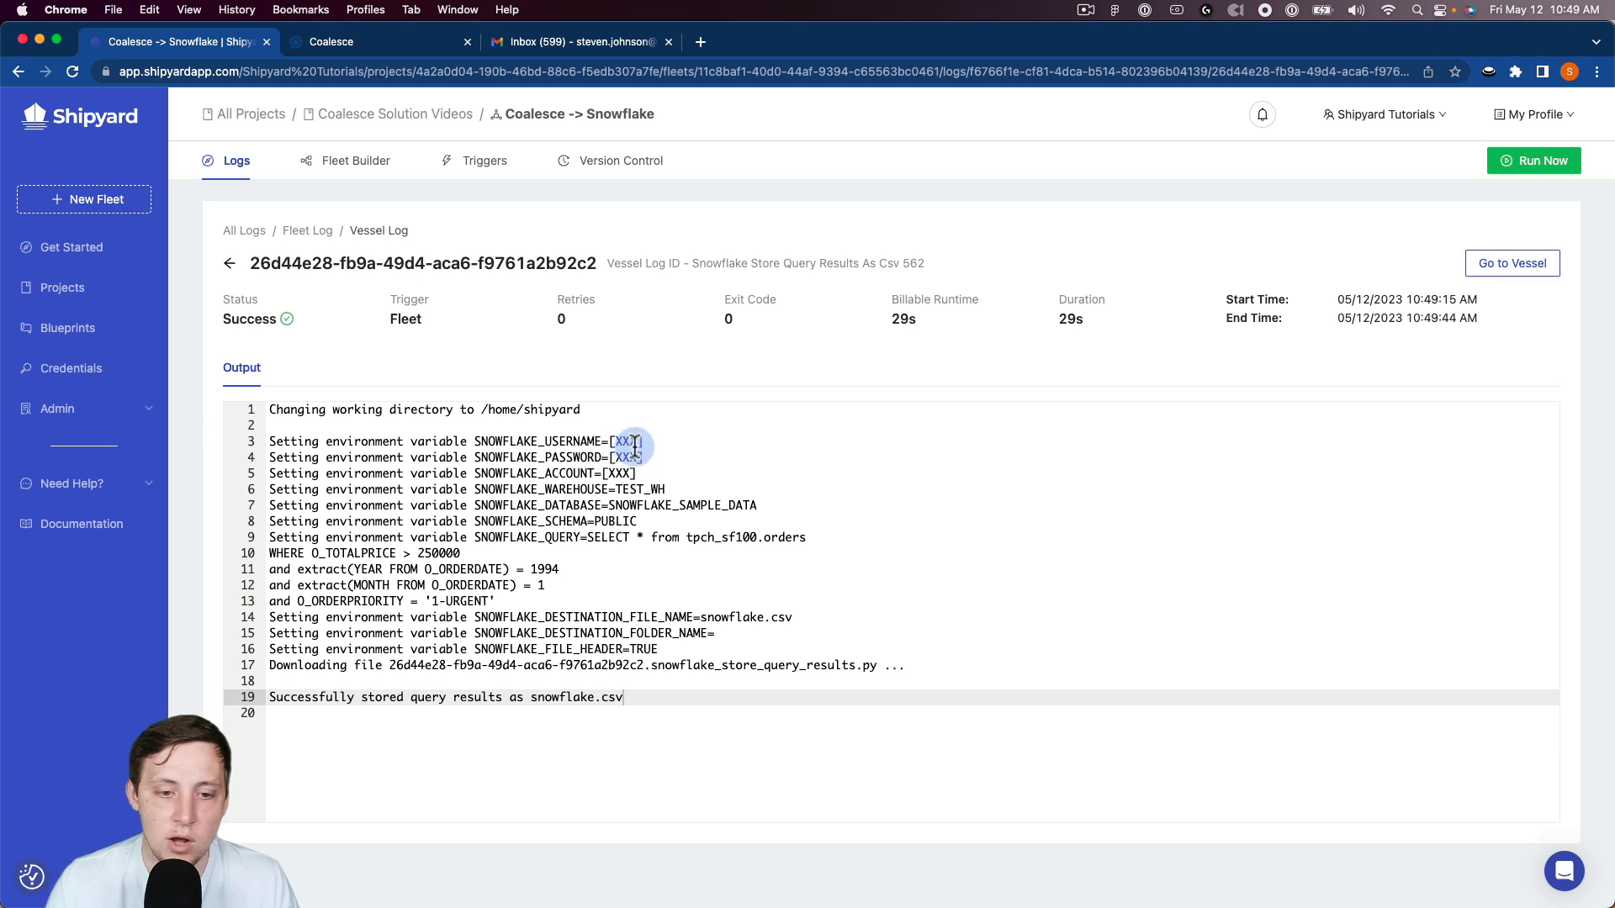
{"action": "mouse_move", "coordinate": [635, 473]}
{"action": "left_mouse_down"}
{"action": "mouse_move", "coordinate": [623, 442]}
{"action": "mouse_move", "coordinate": [643, 452]}
{"action": "left_mouse_up"}
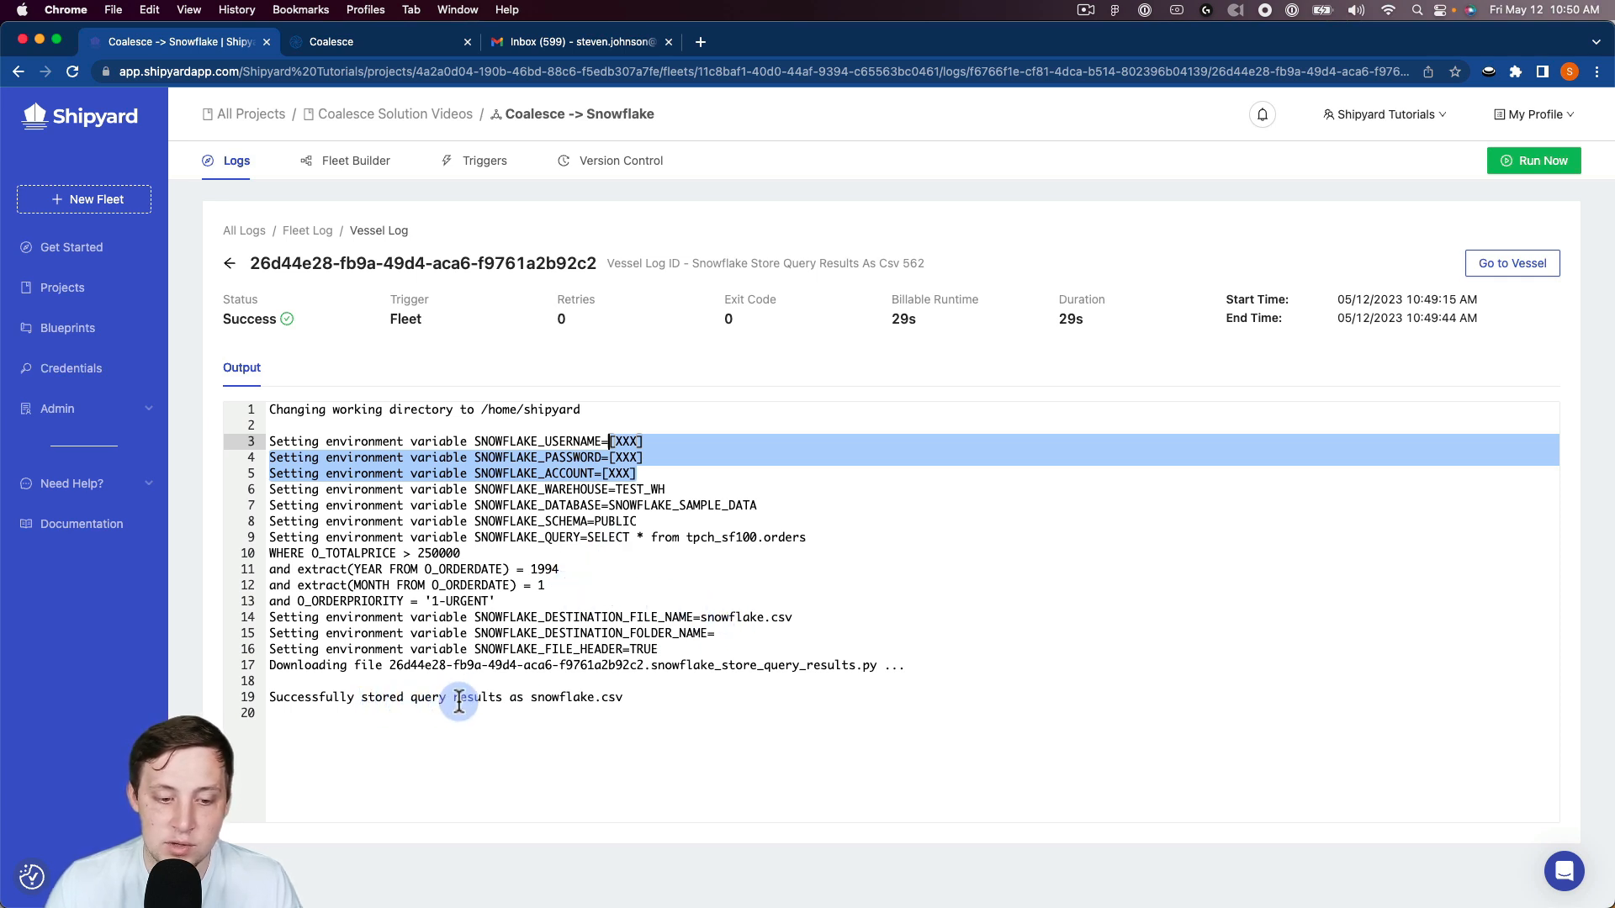
Step: Go back to the fleet log and examine the output of the Email Send Message With File vessel
{"action": "left_click", "coordinate": [230, 263]}
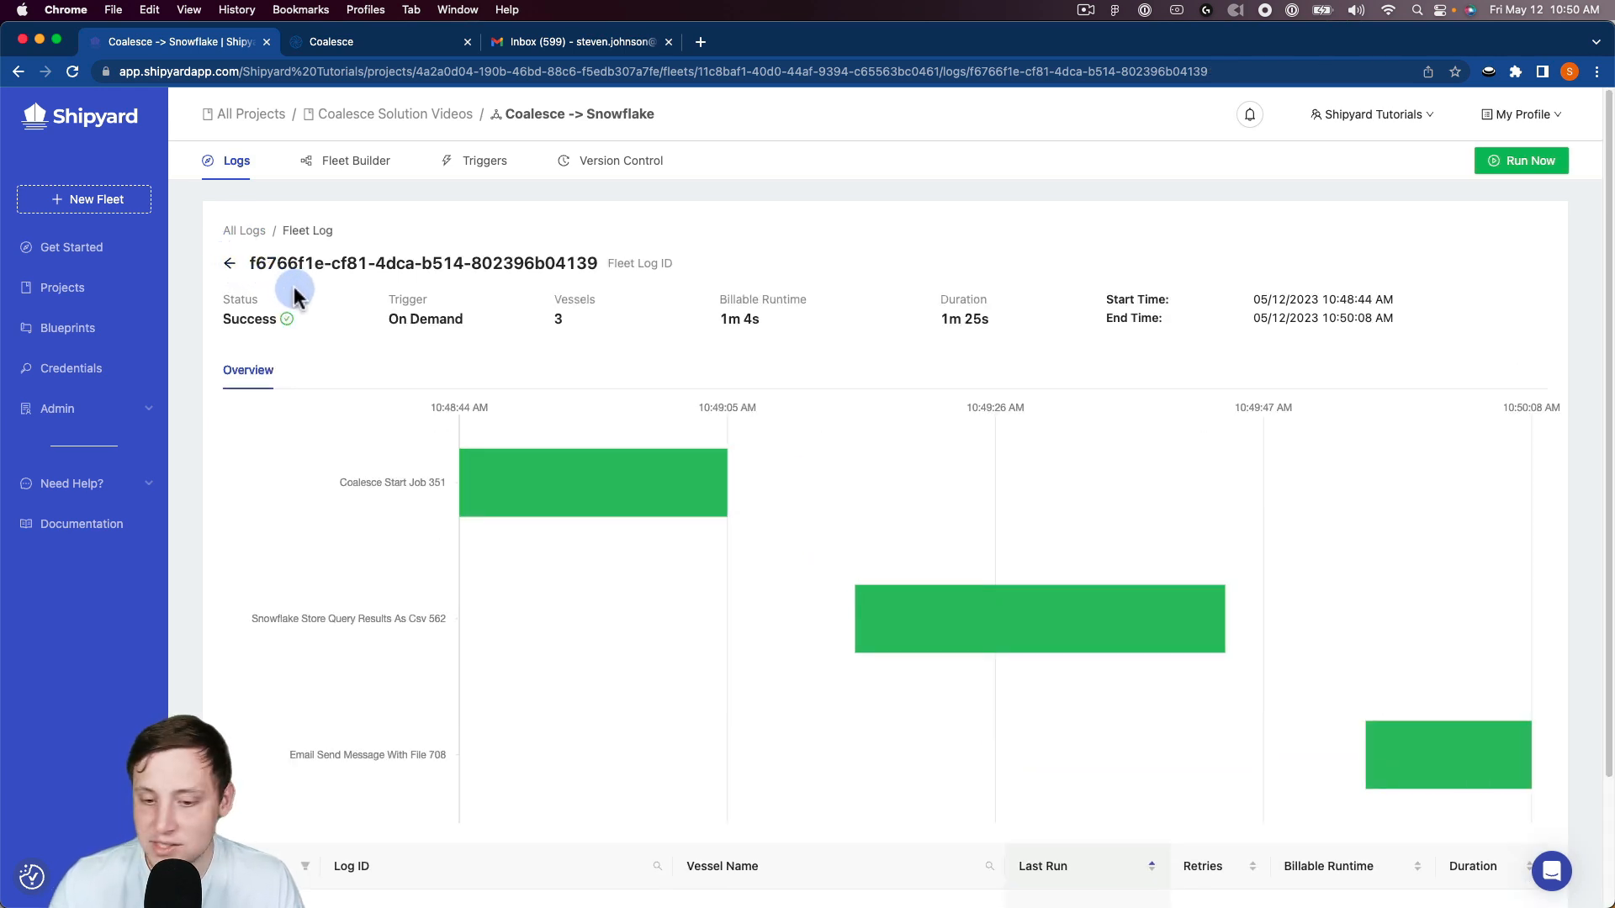
{"action": "left_click", "coordinate": [1396, 757]}
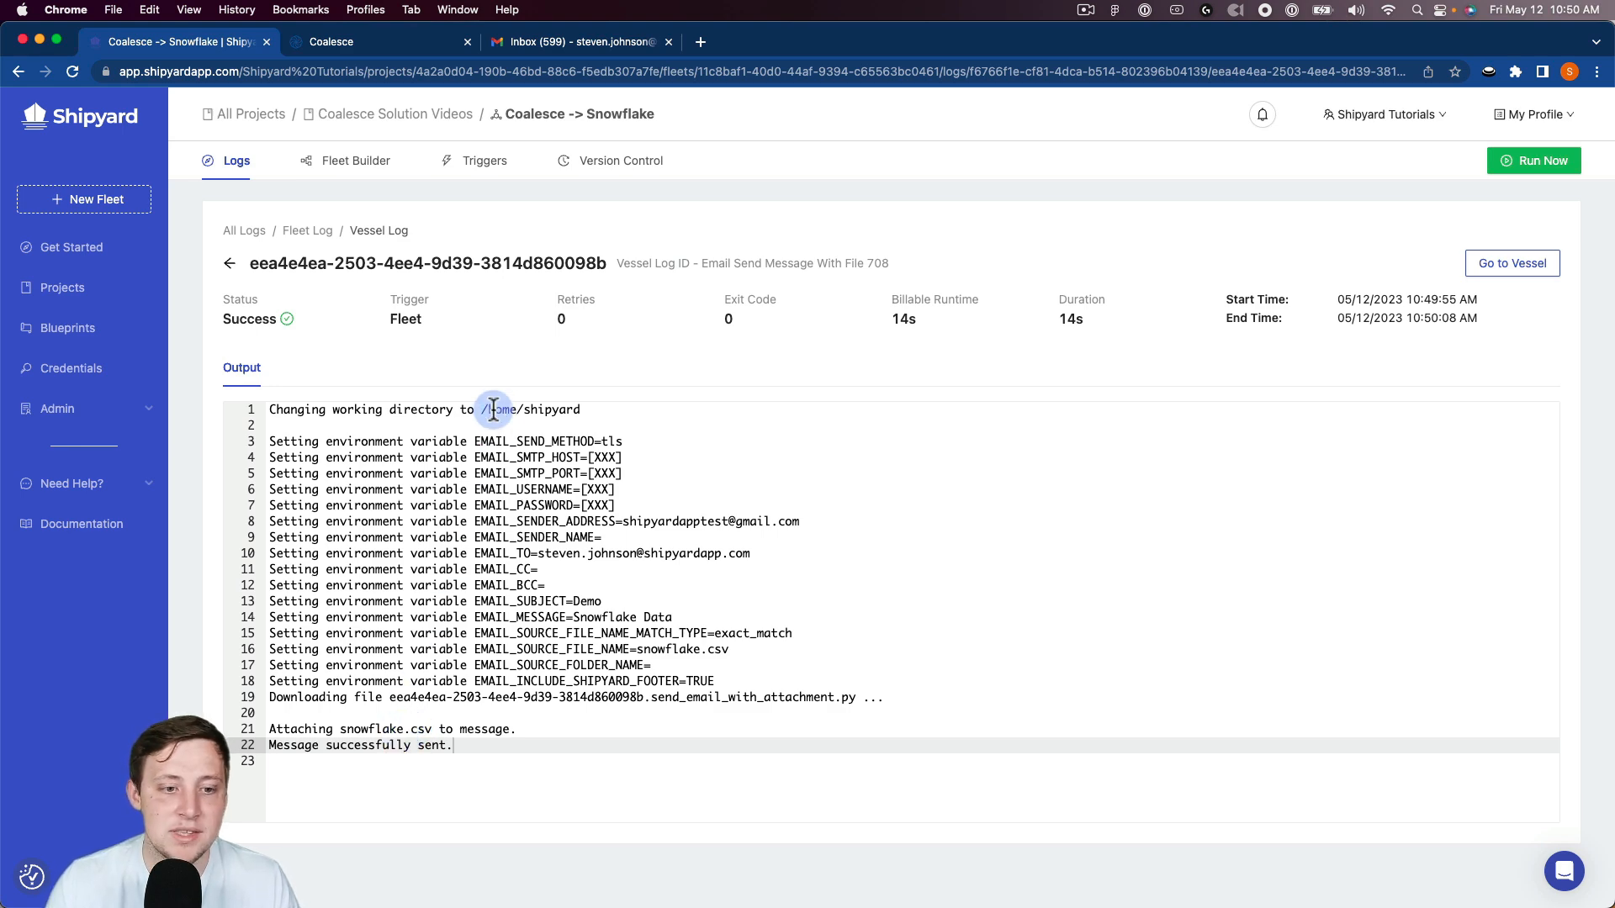
{"action": "left_click", "coordinate": [471, 425]}
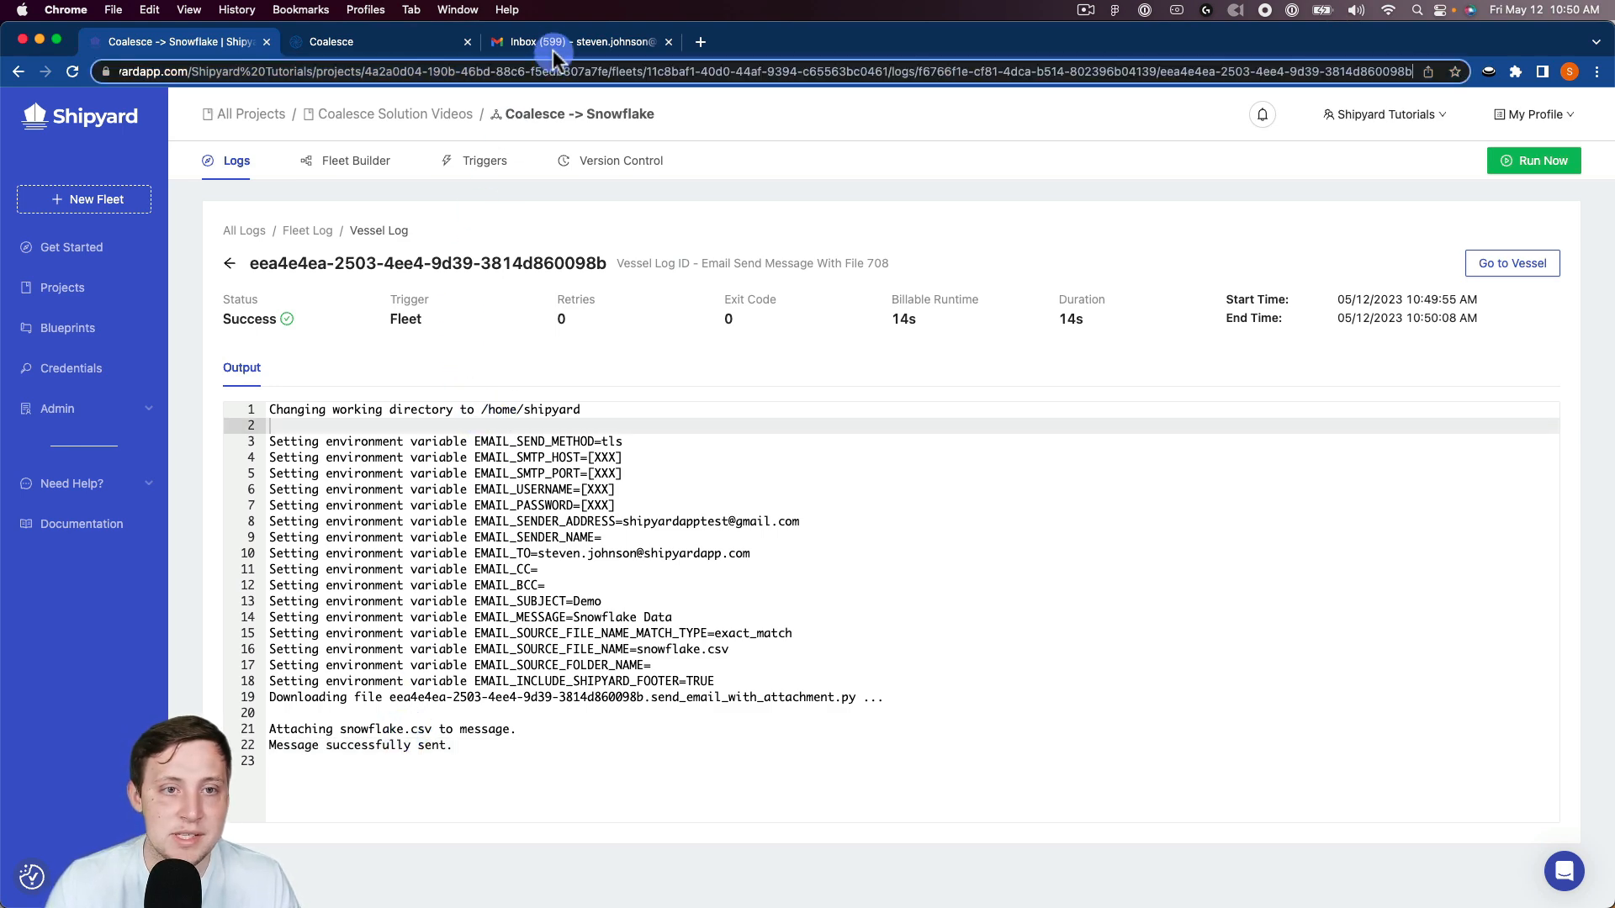
Step: Switch to Gmail, open the Demo email and preview its snowflake.csv attachment
{"action": "left_click", "coordinate": [551, 44]}
{"action": "left_click", "coordinate": [421, 248]}
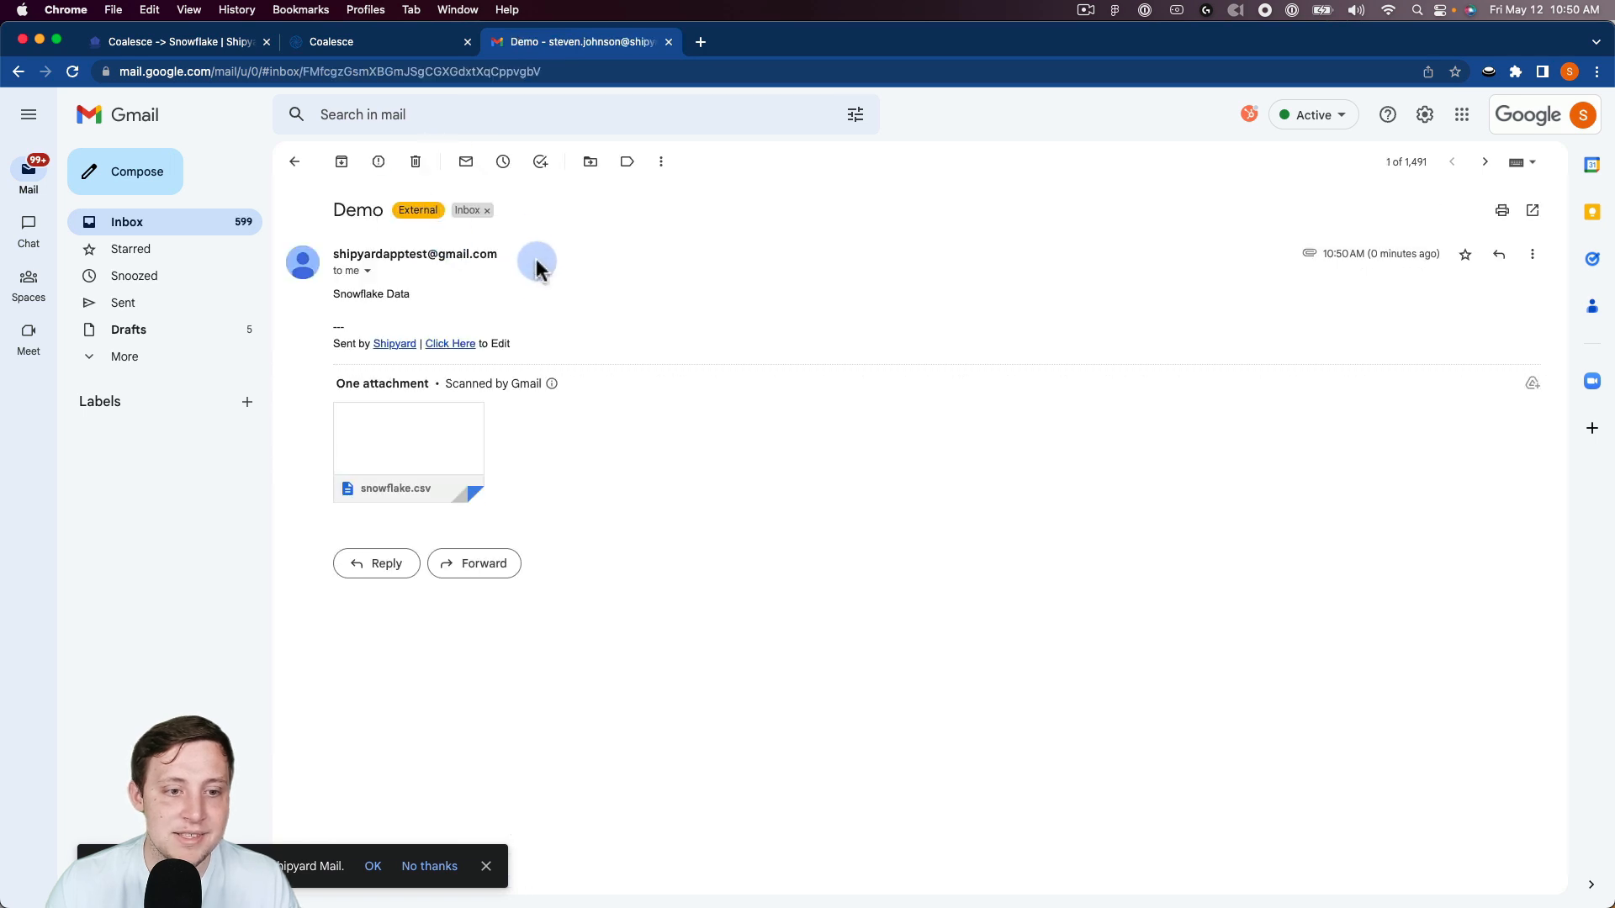
{"action": "left_click", "coordinate": [431, 423]}
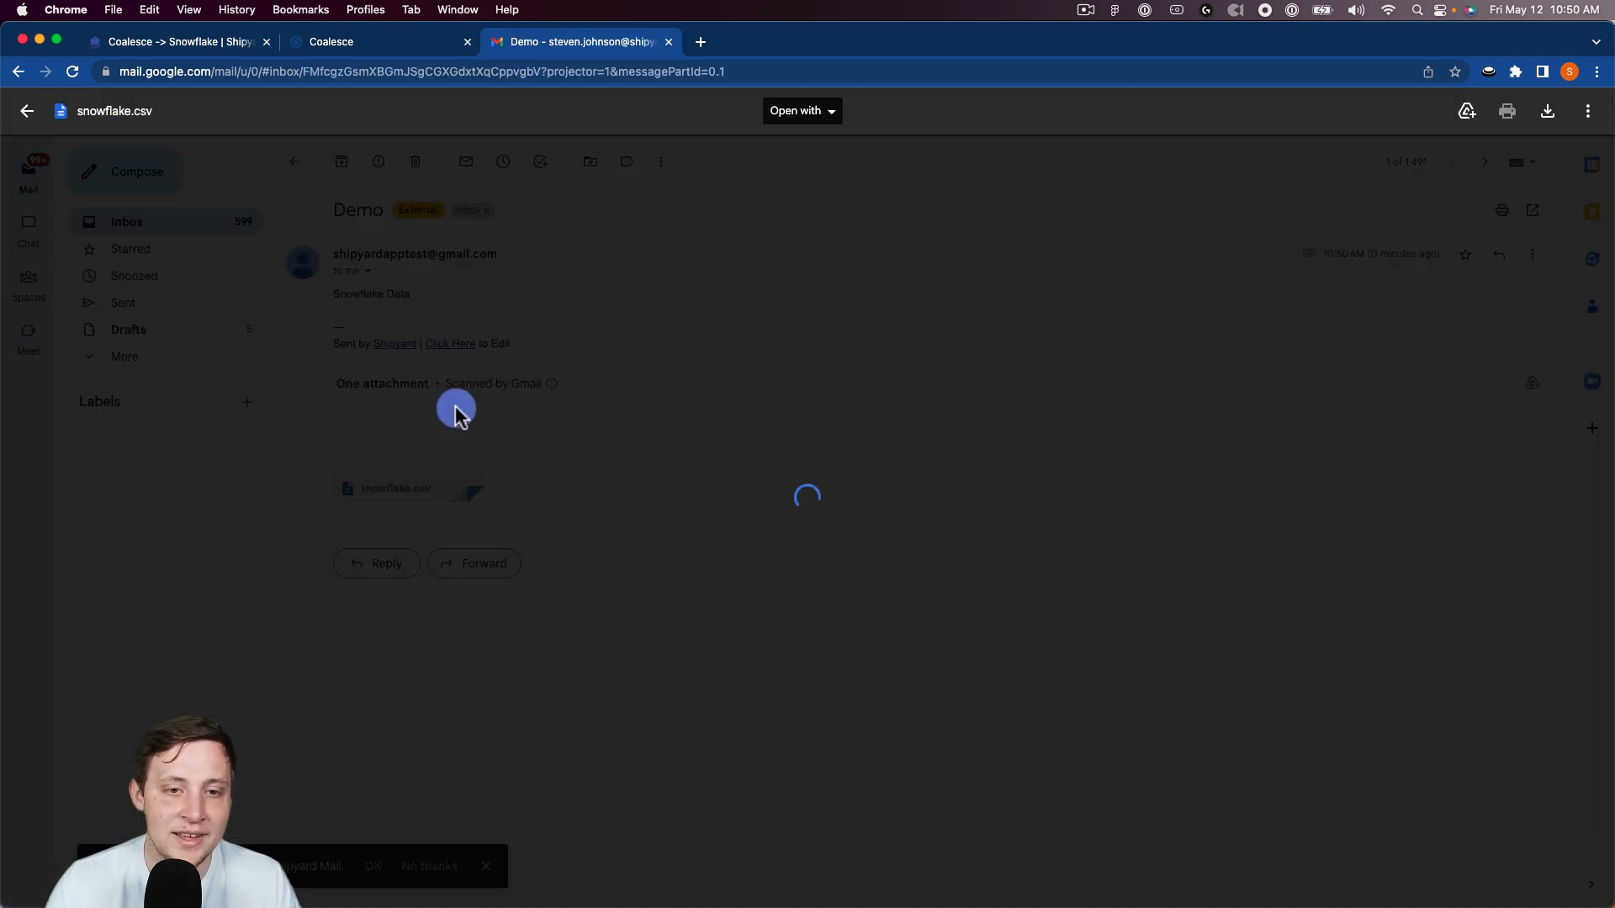